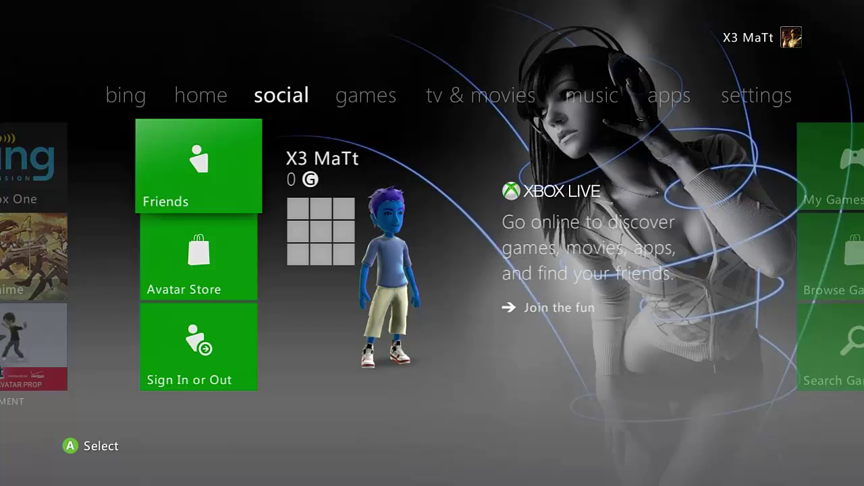
key("Right")
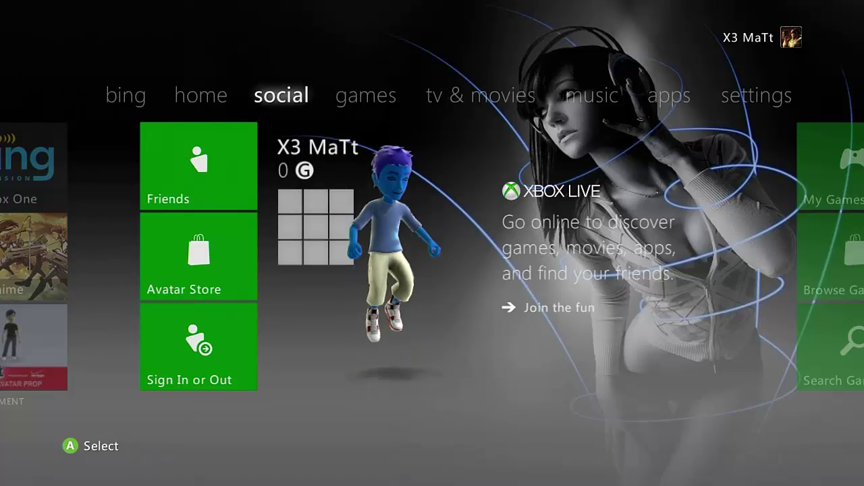
key("Left")
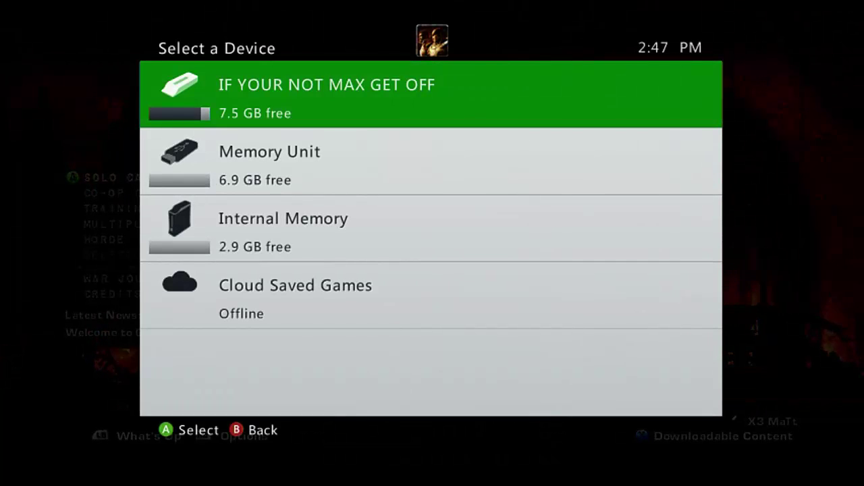
Choose the Memory Unit as the Gears of War 2 storage device and enter the multiplayer party lobby
key("Down")
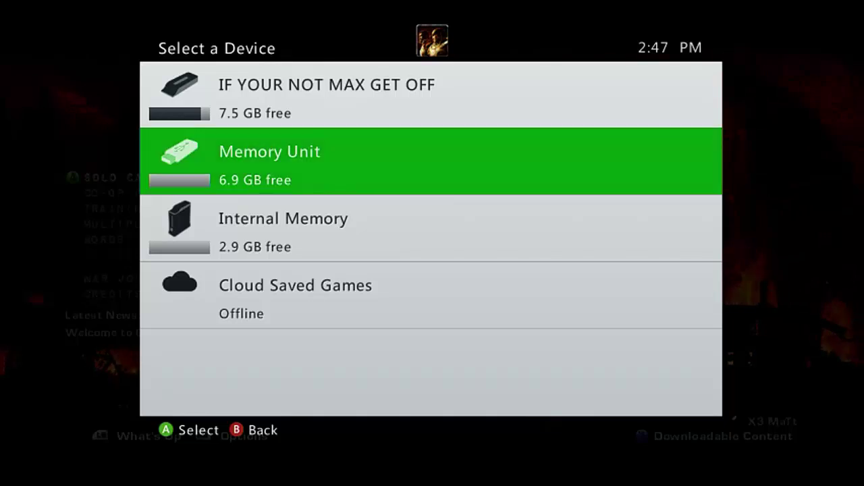
key("Return")
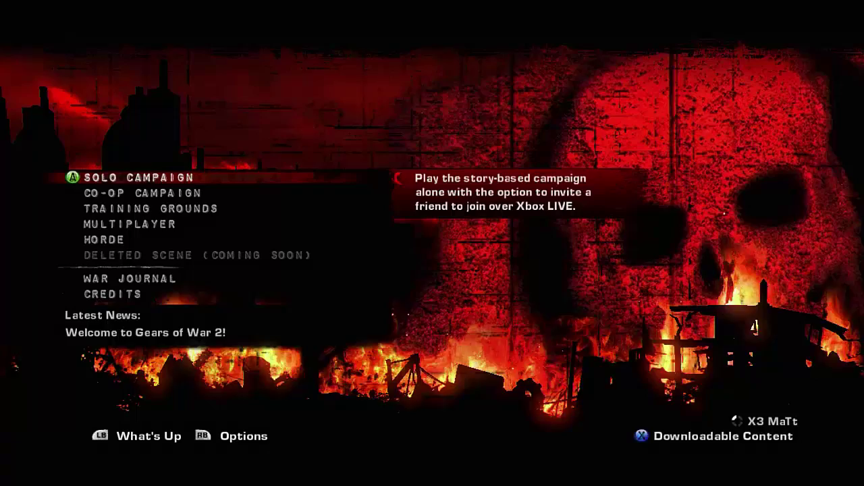
key("Down")
key("Down")
key("Down")
key("Return")
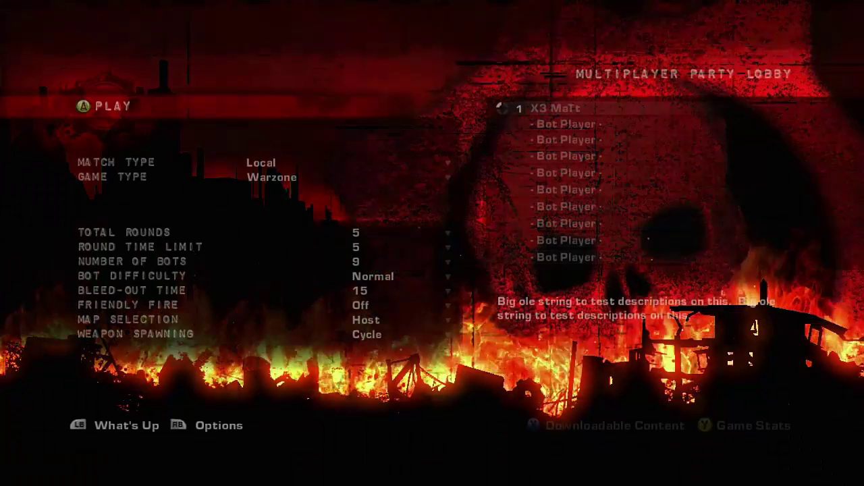
Leave the multiplayer lobby and return to the Xbox Home dashboard
key("Right")
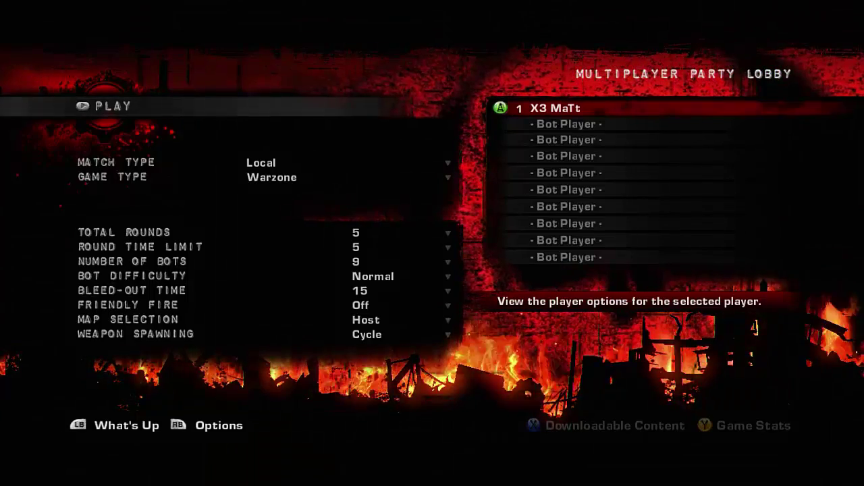
key("Left")
key("Right")
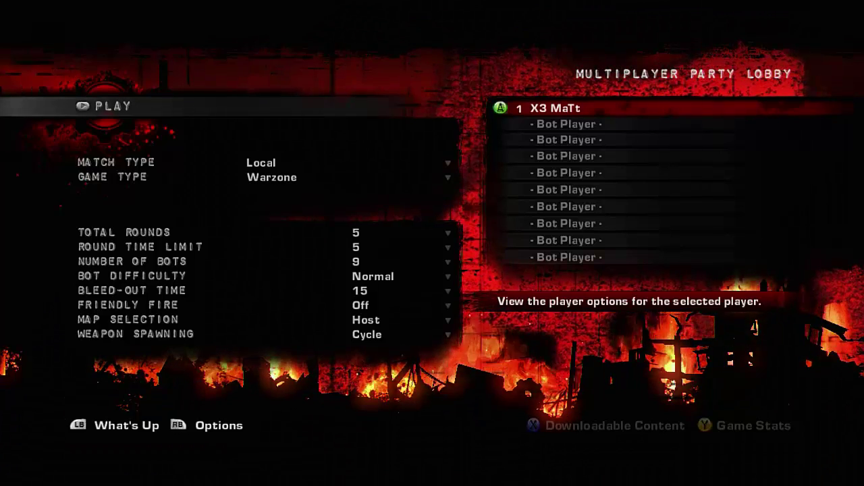
key("super")
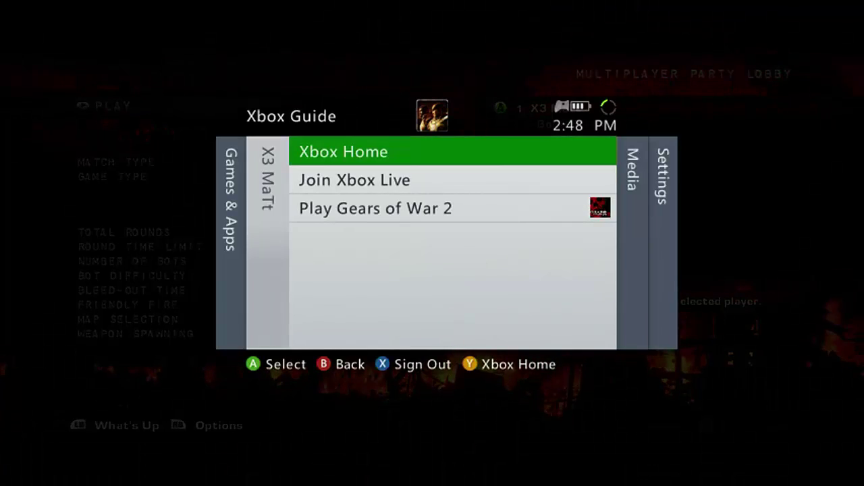
key("Return")
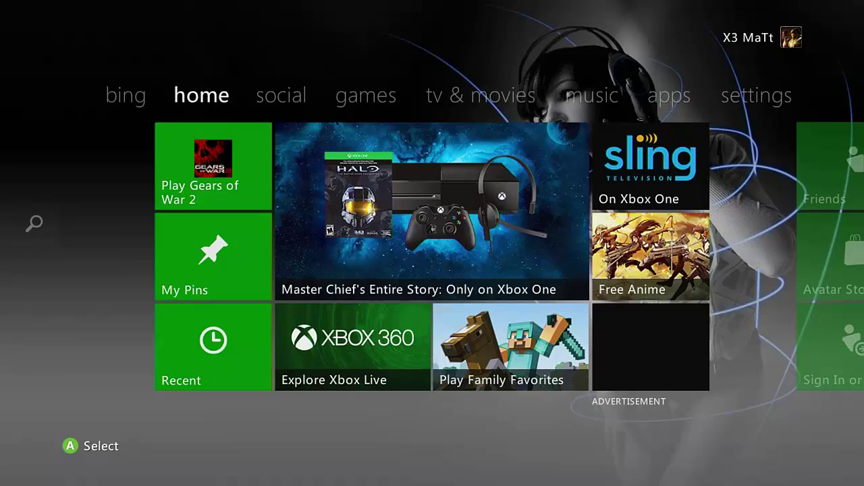
Open the console's list of storage devices in the system settings
key("Right")
key("Right")
key("Right")
key("Right")
key("Right")
key("Right")
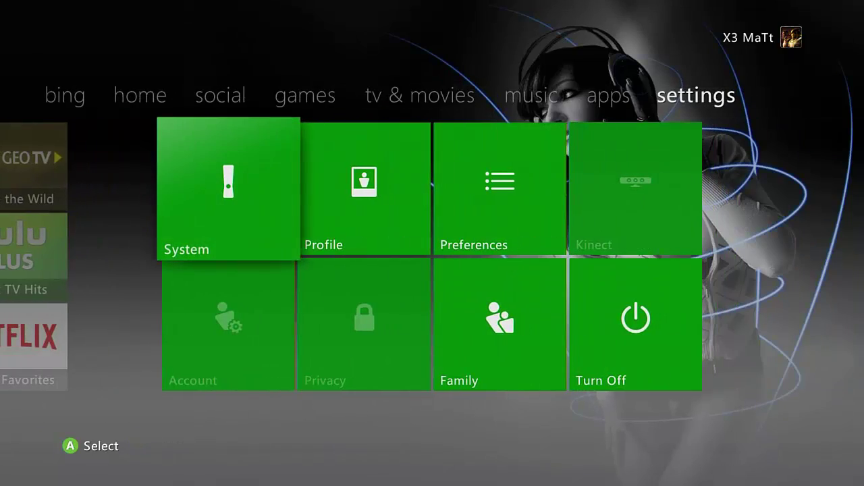
key("Return")
key("Down")
key("Down")
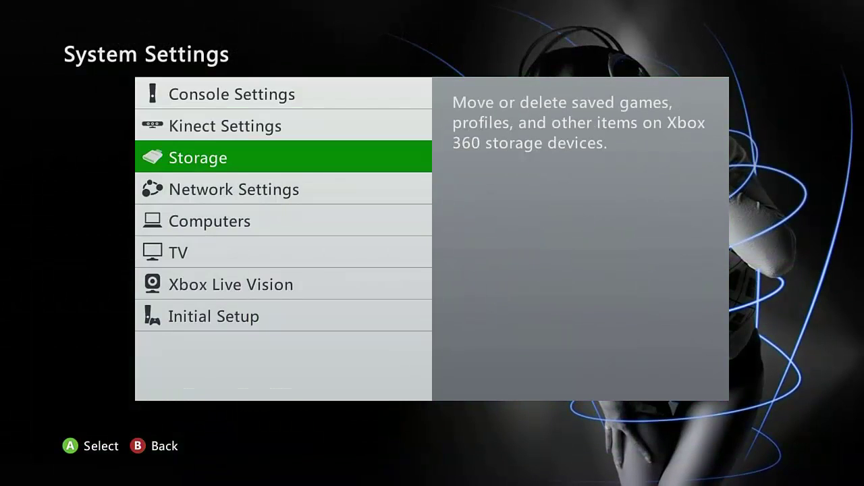
key("Return")
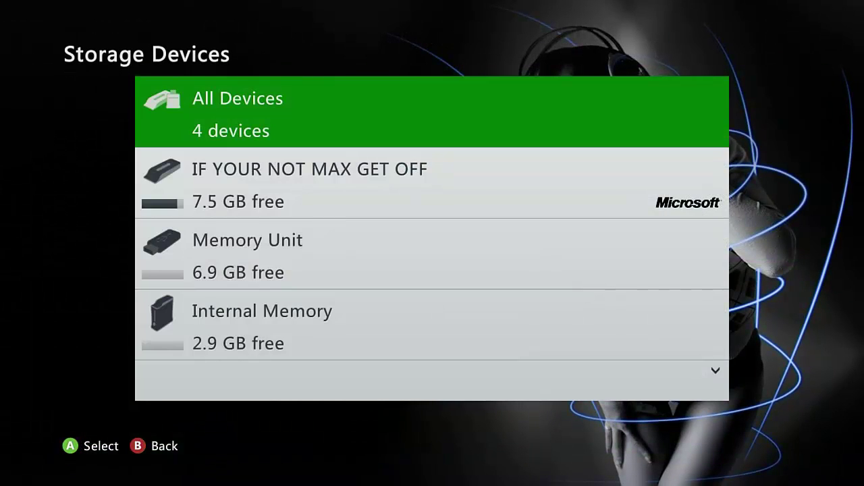
Examine the profiles stored on the Memory Unit, highlighting the last profile in the list
key("Down")
key("Down")
key("Return")
key("Down")
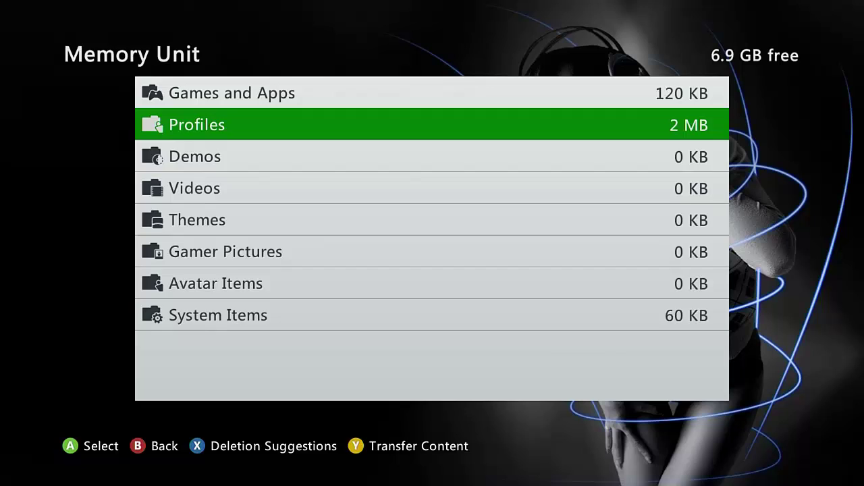
key("Return")
key("Down")
key("Down")
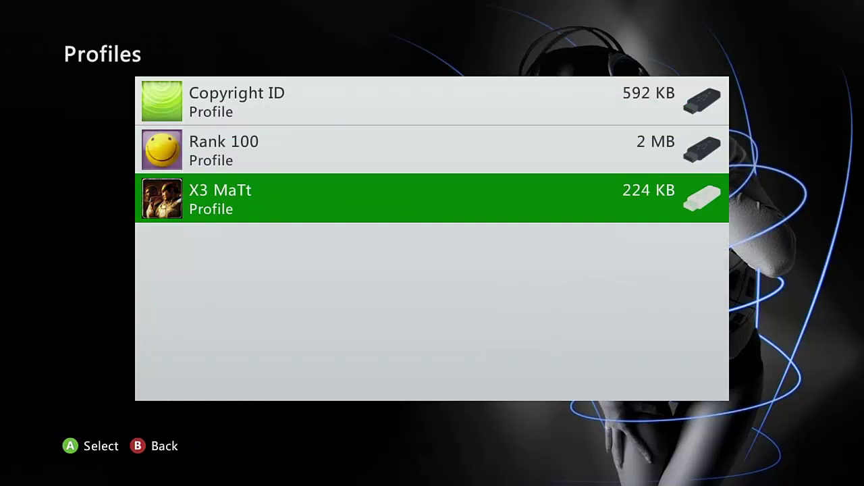
Back out of the Memory Unit storage and return to the dashboard's home page
key("Escape")
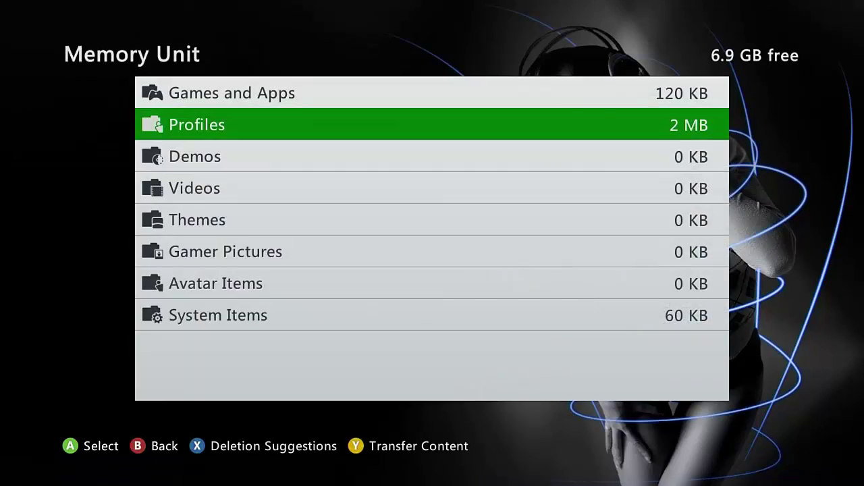
key("Escape")
key("Escape")
key("Escape")
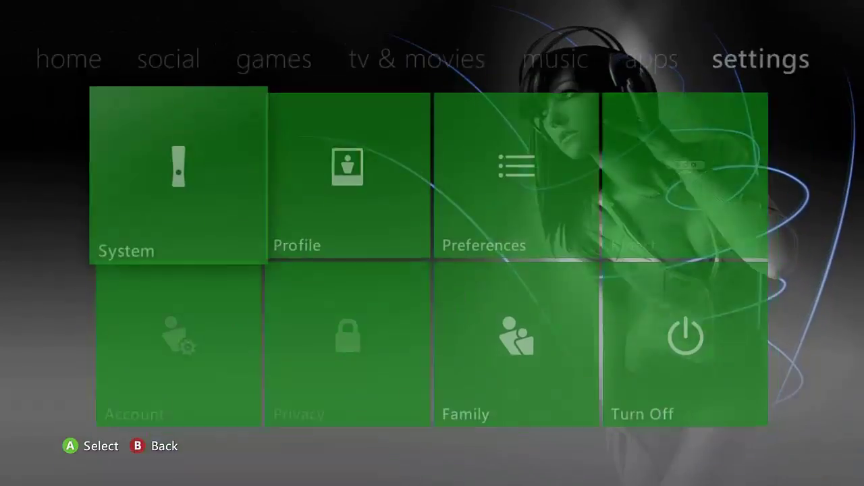
key("Left")
key("Left")
key("Left")
key("Left")
key("Left")
key("Left")
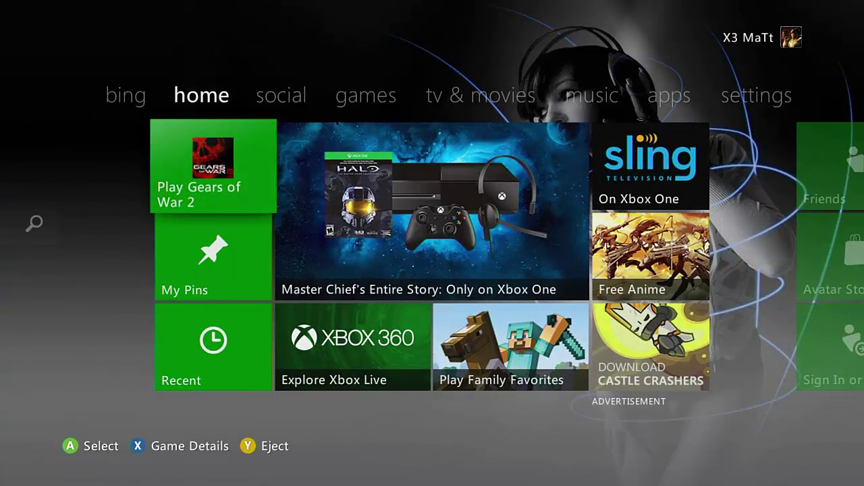
Sign out of the current Xbox profile
key("Home")
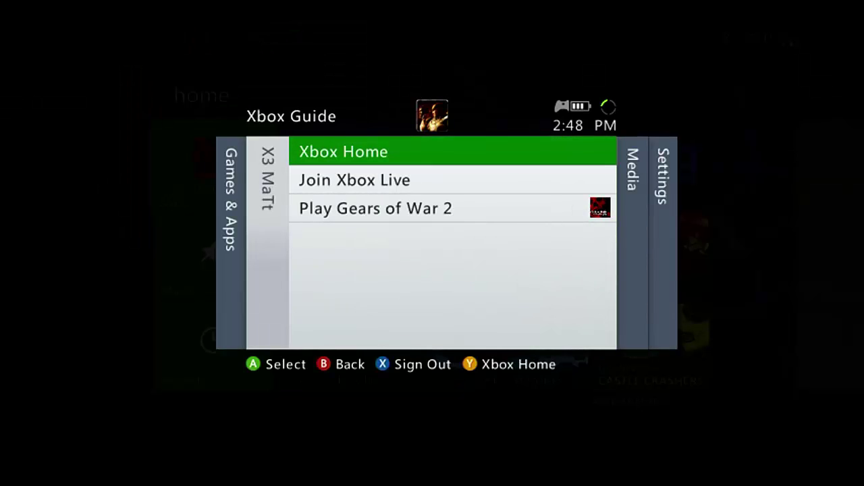
key("x")
key("Return")
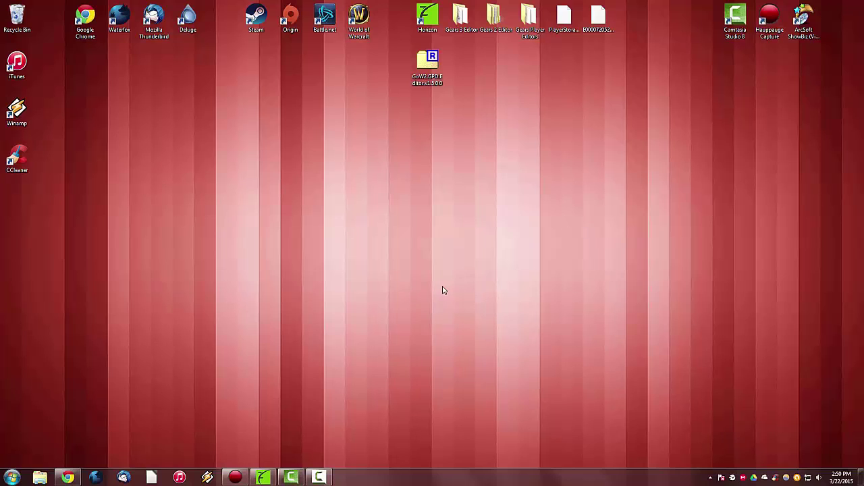
Move the GoW2.GPD.Editor.v1.5.0.0 archive to an empty area of the desktop, away from the other icons
left_click_drag(431, 82, 397, 178)
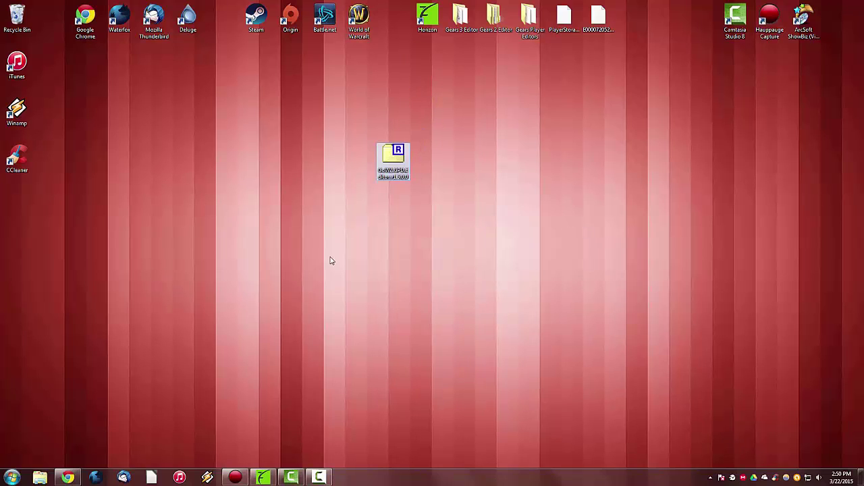
left_click_drag(335, 257, 383, 260)
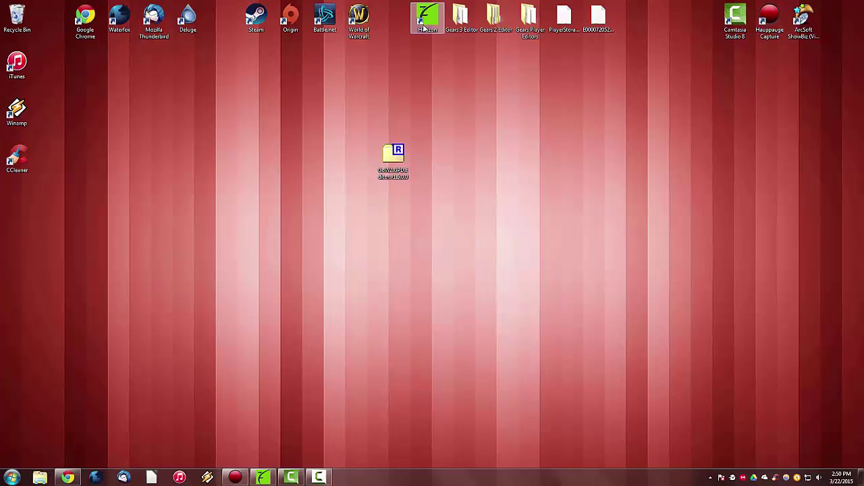
left_click_drag(427, 17, 432, 161)
left_click_drag(463, 119, 416, 203)
left_click_drag(436, 66, 430, 61)
left_click(426, 161)
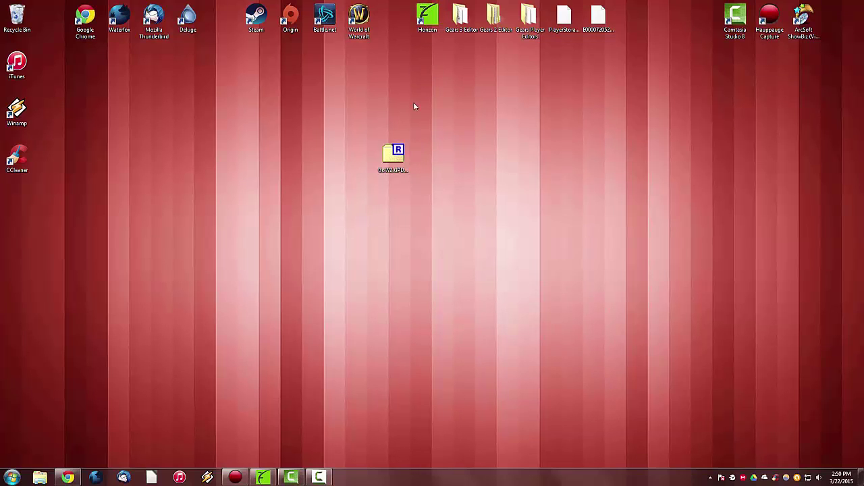
left_click_drag(351, 245, 416, 134)
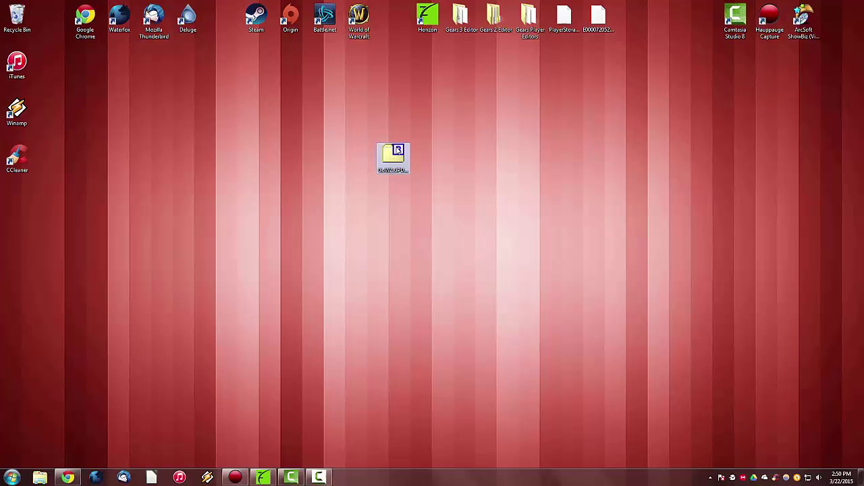
Look at the 7-Zip extraction options for the GoW2.GPD.Editor.v1.5.0.0 archive, leaving without extracting
right_click(397, 150)
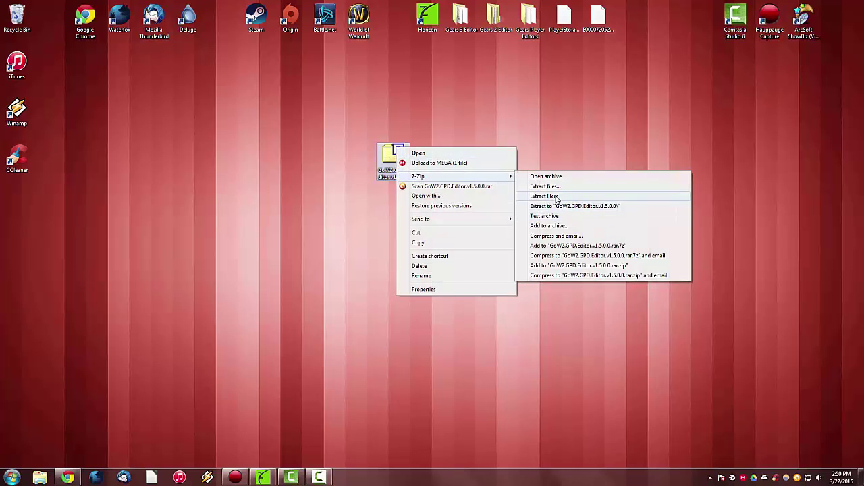
left_click(520, 154)
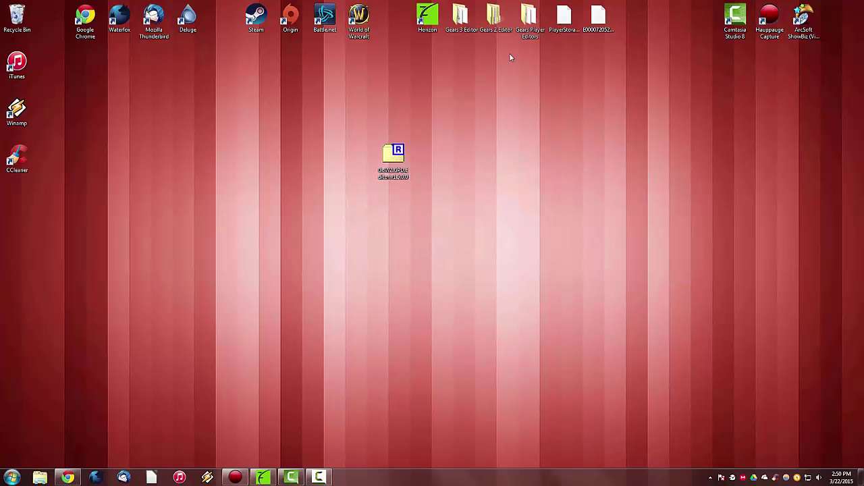
Cancel moving the GoW2.GPD.Editor archive into the Gears Player Editors folder and discard it in the Recycle Bin
left_click_drag(394, 161, 527, 17)
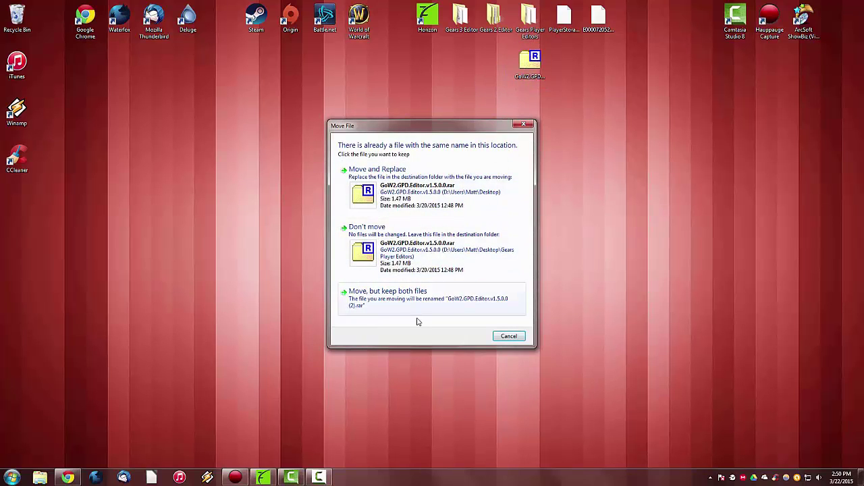
left_click(509, 335)
left_click_drag(531, 71, 23, 29)
Launch the Gears of War 2 - GPD Editor application from its v1.5.0.0 folder inside the Gears 2 Editor folder
double_click(494, 18)
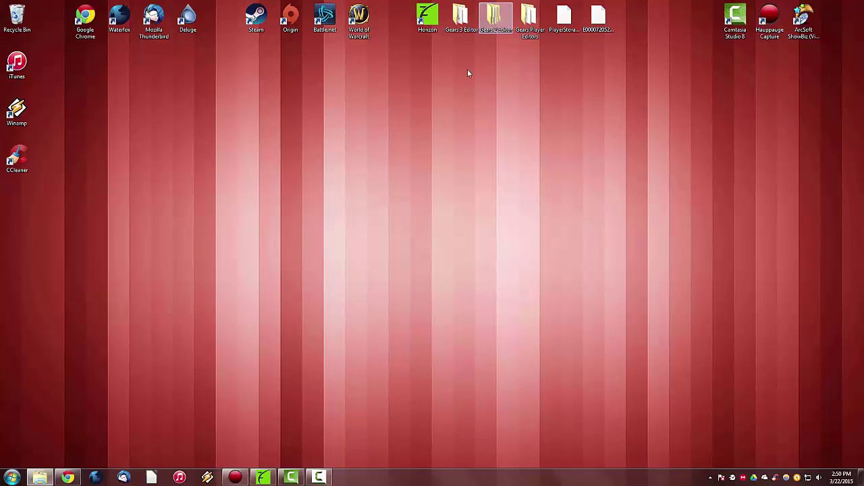
left_click(283, 213)
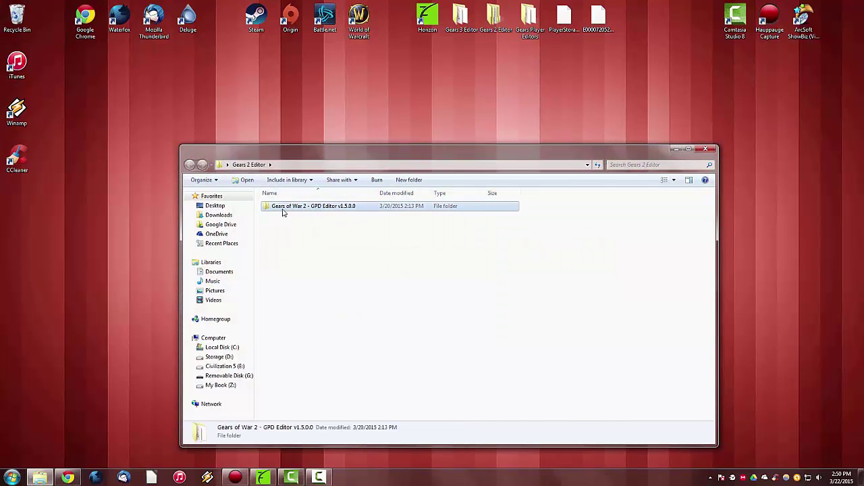
left_click_drag(370, 148, 396, 118)
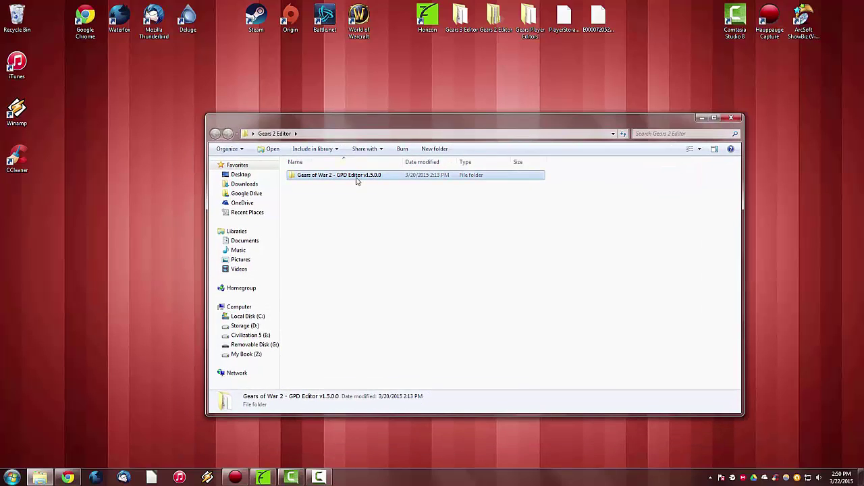
double_click(357, 179)
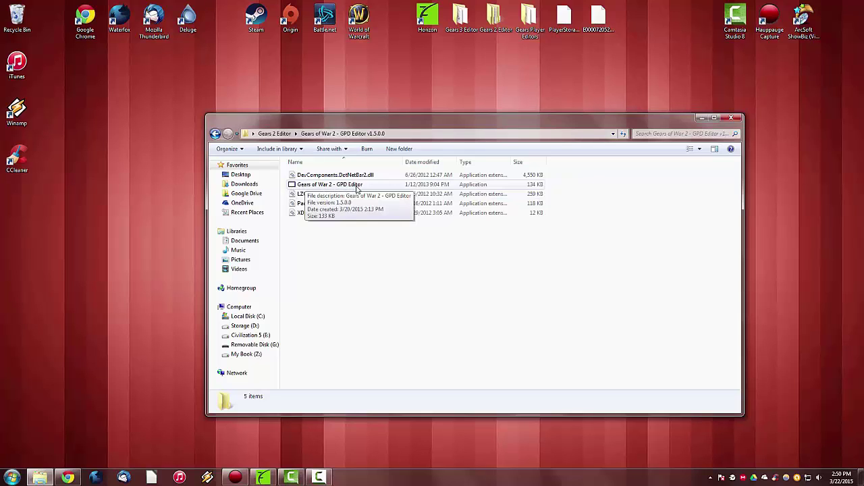
double_click(328, 185)
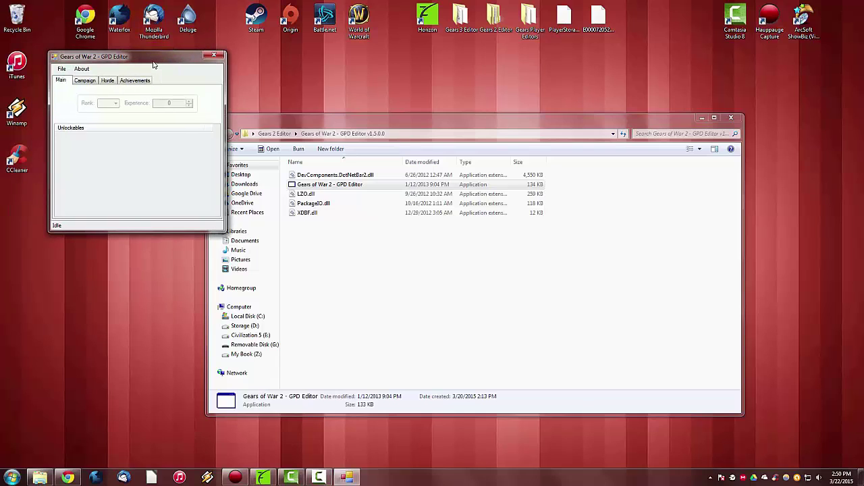
View the GPD Editor's version and creator information and dismiss it
left_click(83, 69)
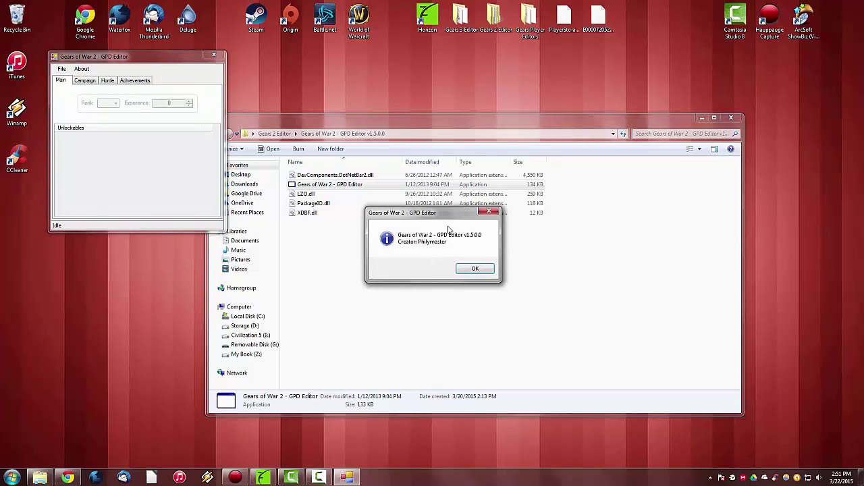
left_click(473, 268)
Close the GPD Editor's folder window, leaving only the editor on the desktop, and nudge the editor window slightly
left_click_drag(418, 124, 464, 123)
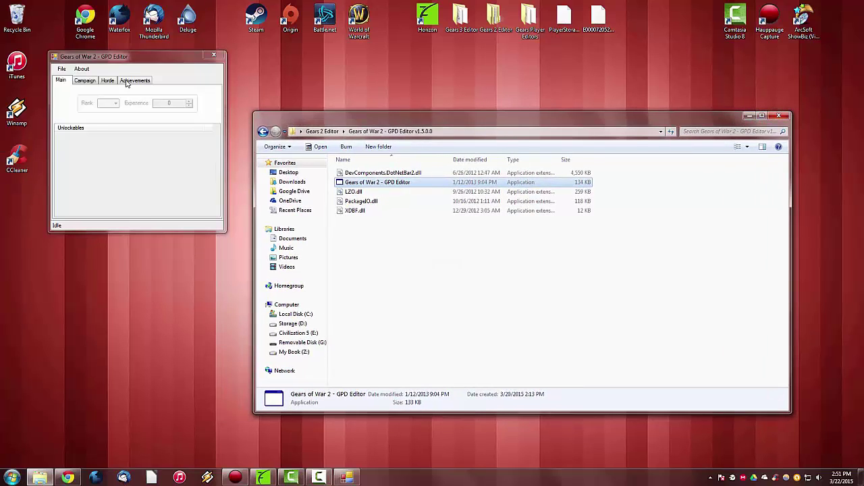
left_click(780, 116)
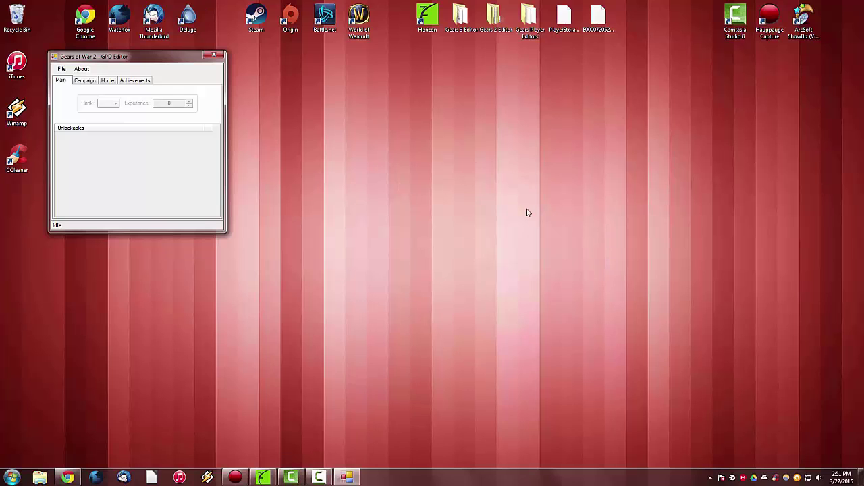
left_click_drag(136, 60, 140, 65)
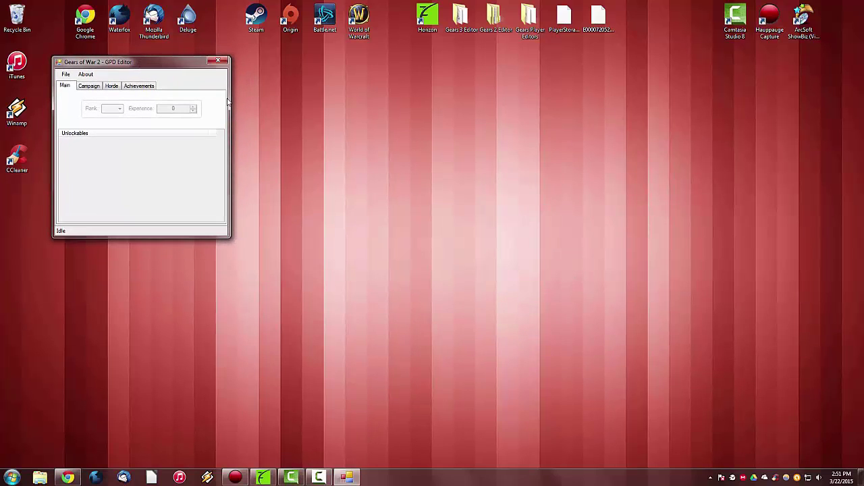
Bring up Horizon, check the contents of Removable Disk (G:) from Computer, and close the file window
left_click(262, 477)
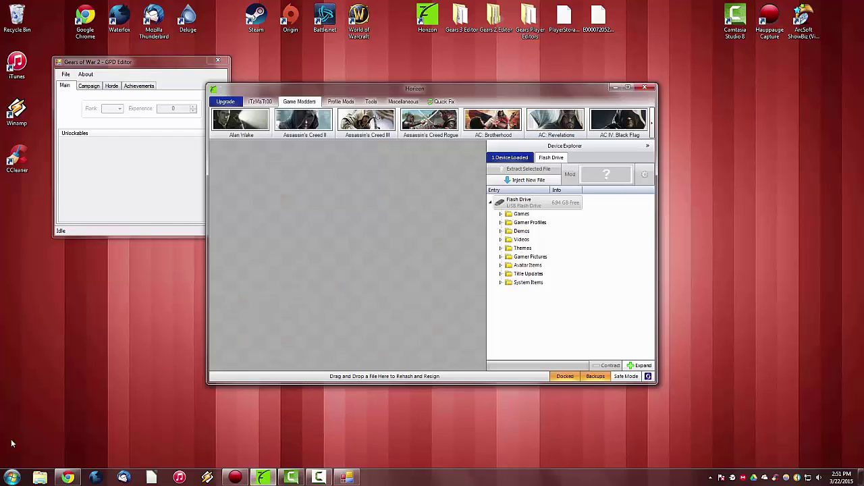
left_click(40, 477)
left_click(286, 305)
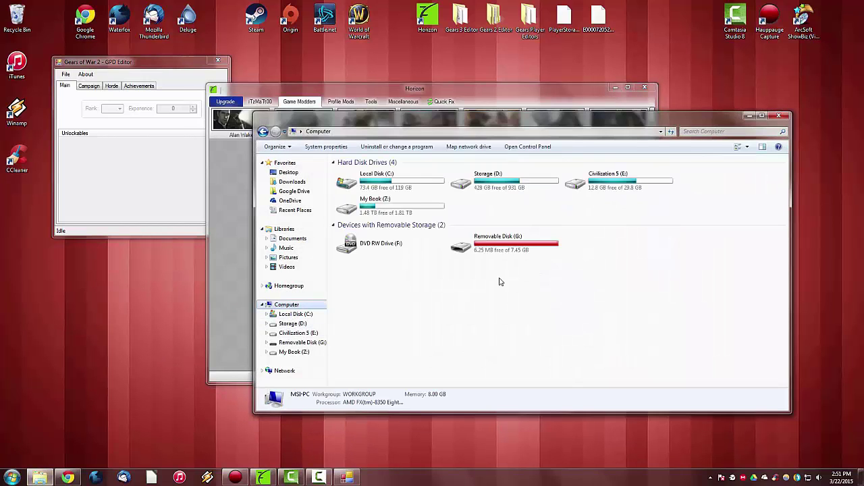
double_click(500, 245)
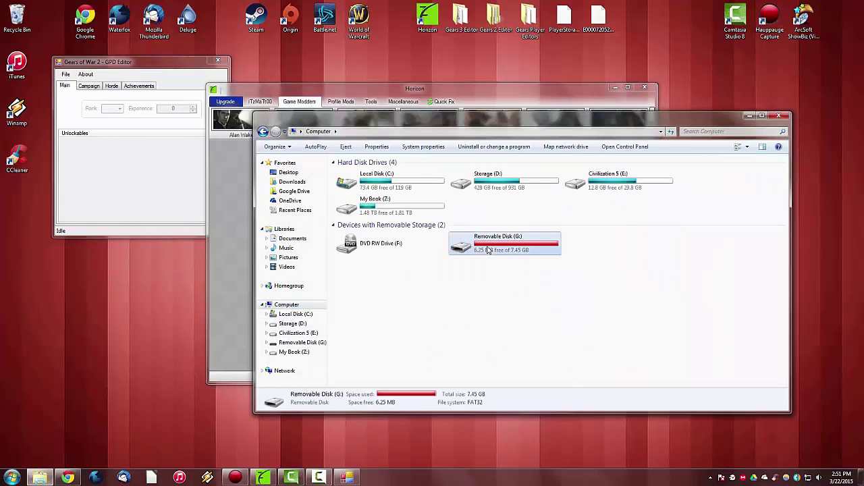
left_click(777, 117)
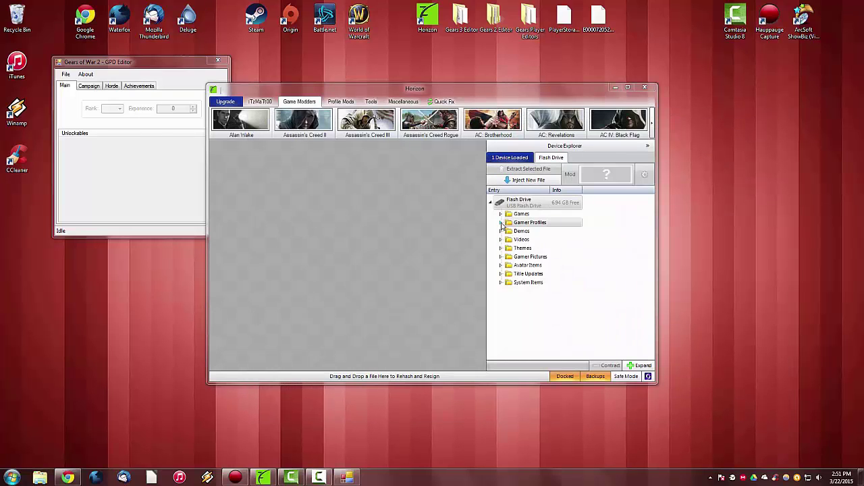
Open the last gamer profile listed on the flash drive in Horizon and display its package contents
left_click(501, 223)
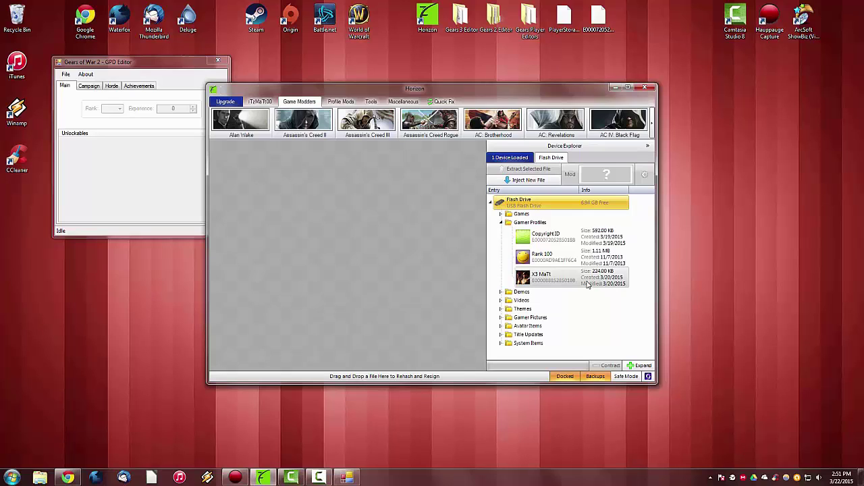
left_click(535, 280)
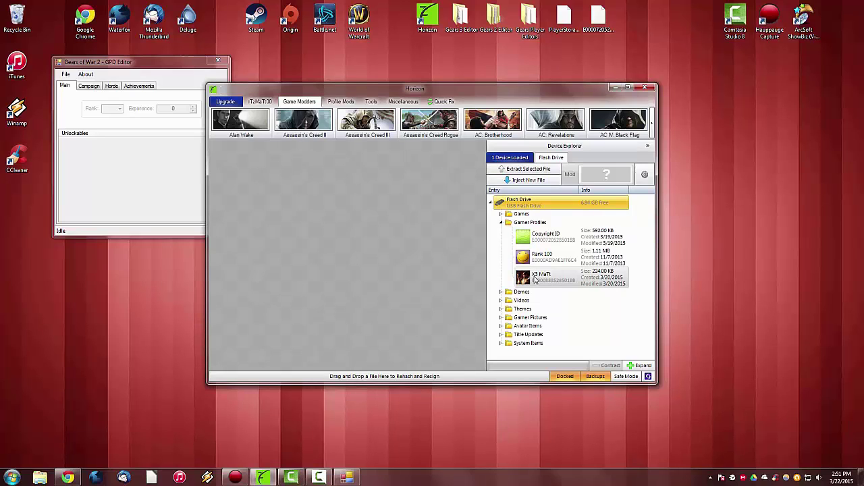
double_click(531, 280)
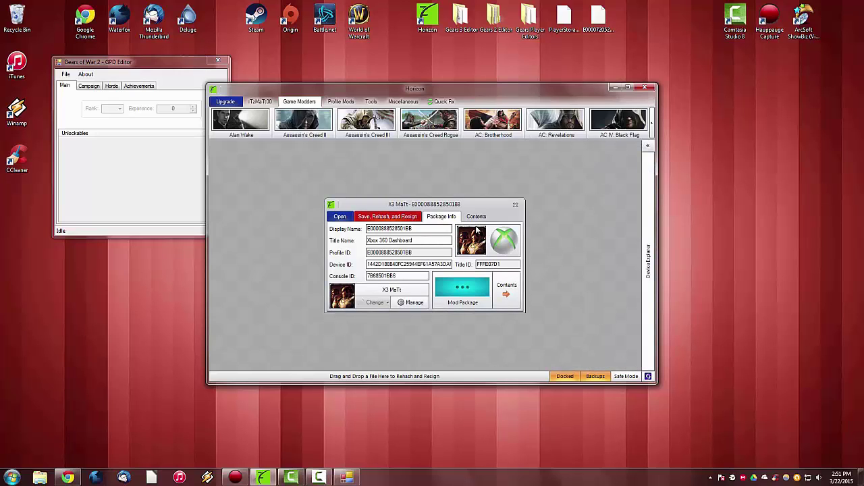
left_click(476, 217)
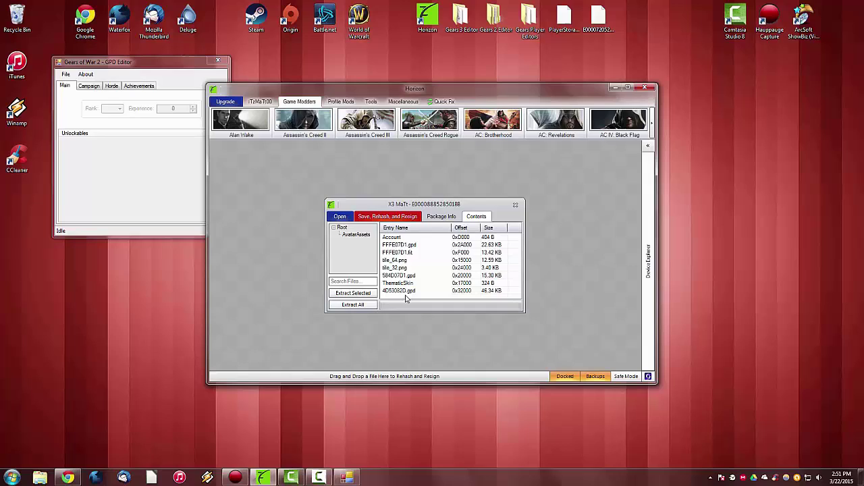
Extract 4D53082D.gpd from the profile package to the Desktop and dismiss the confirmation
left_click(414, 292)
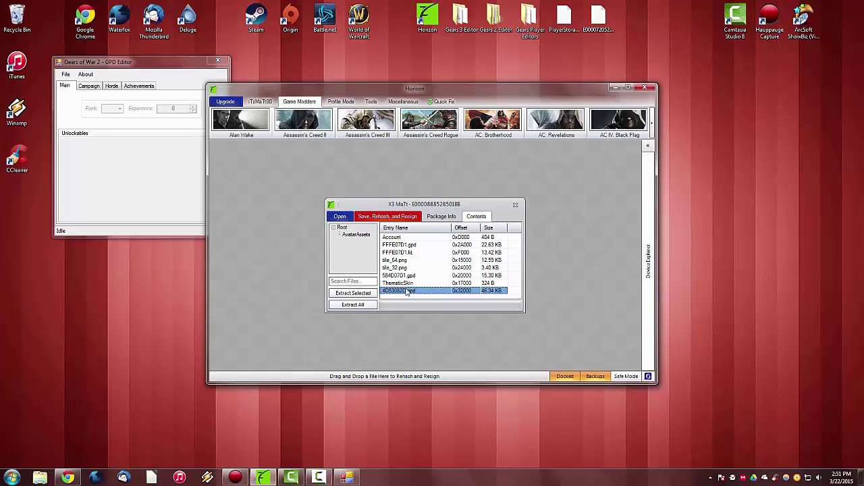
right_click(405, 291)
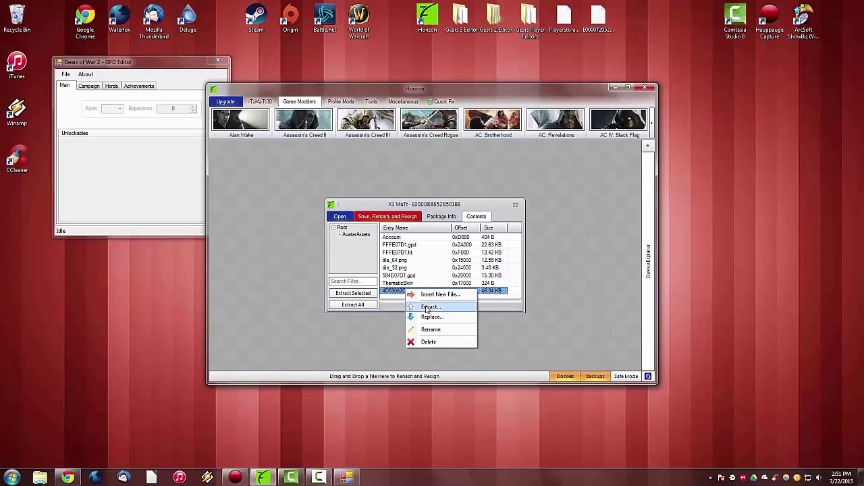
left_click(430, 307)
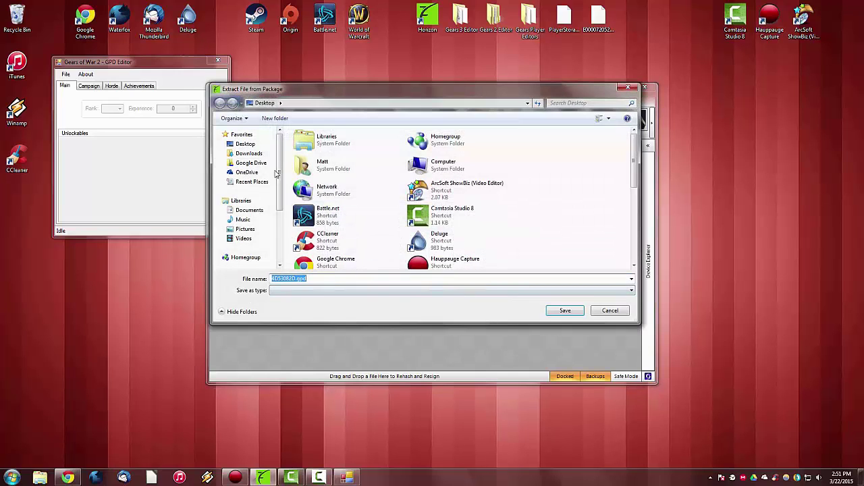
left_click(245, 145)
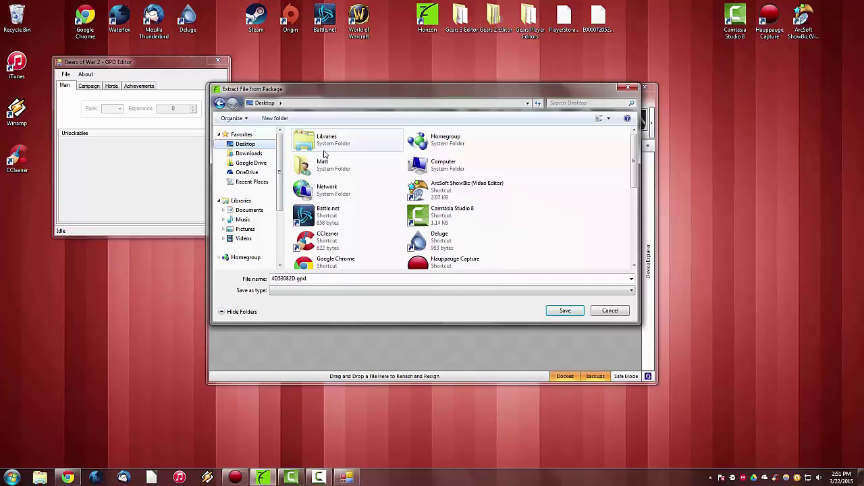
left_click(566, 311)
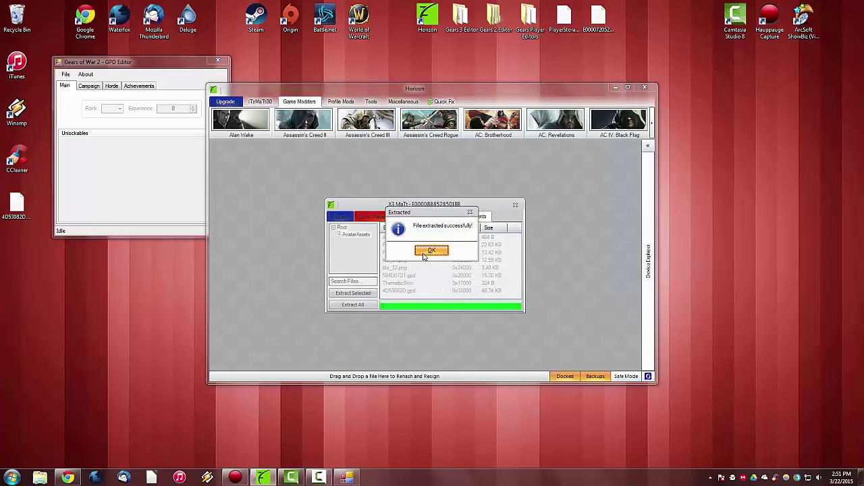
left_click(432, 251)
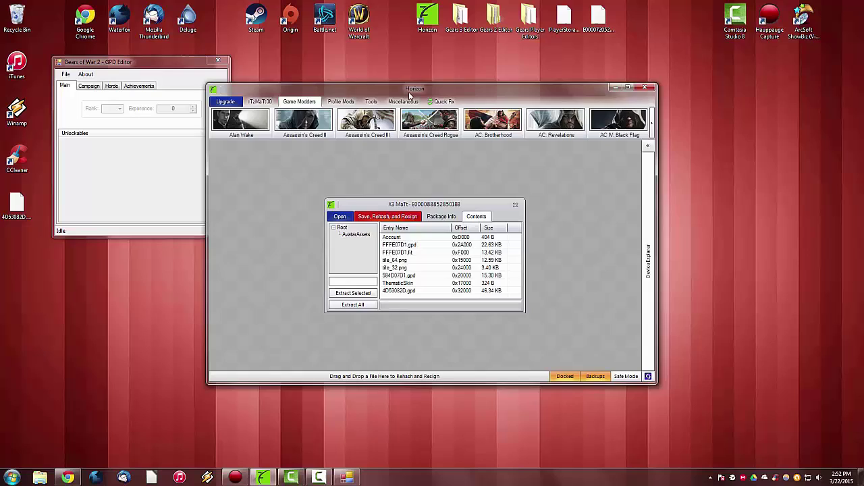
Move Horizon clear of the GPD Editor and load 4D53082D.gpd from the Desktop into the editor
left_click_drag(418, 94, 570, 69)
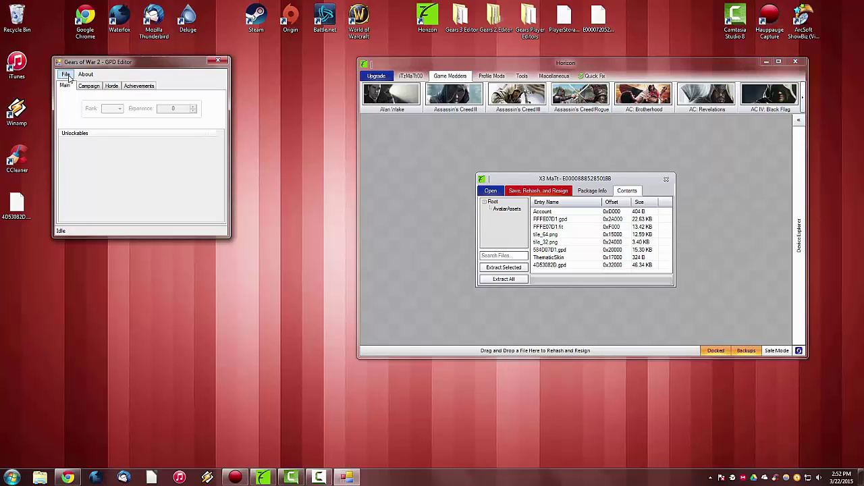
left_click(65, 74)
left_click(71, 84)
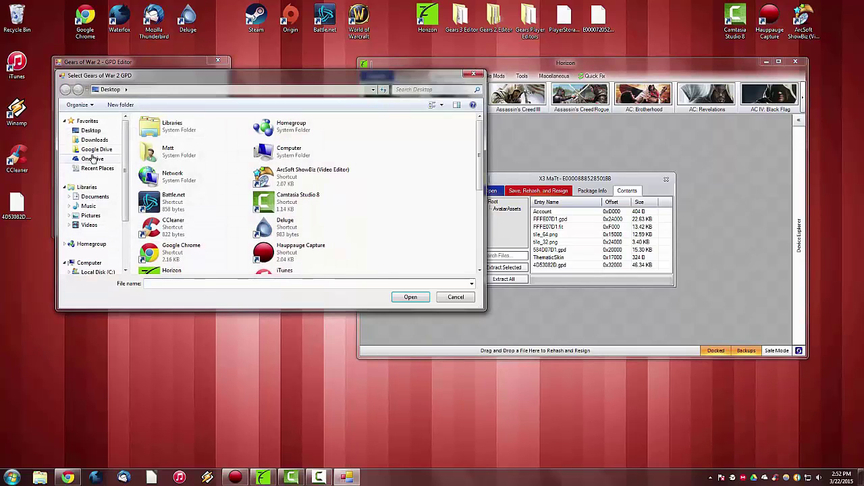
left_click_drag(480, 152, 479, 229)
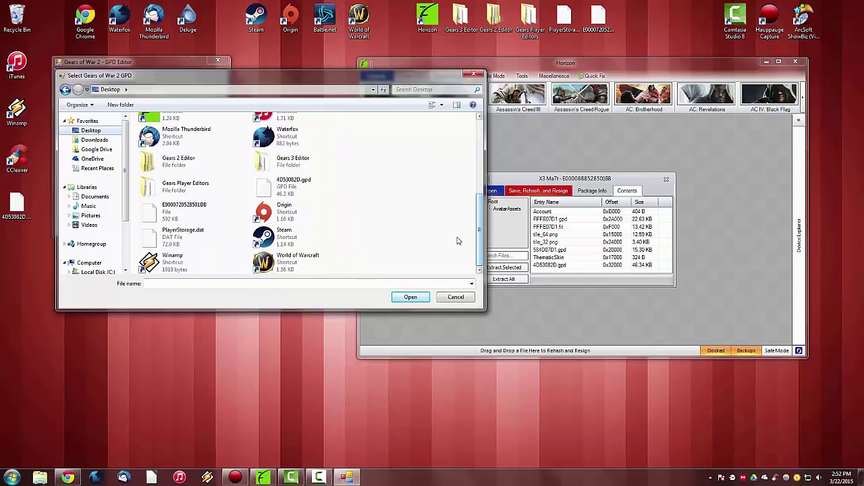
left_click(300, 191)
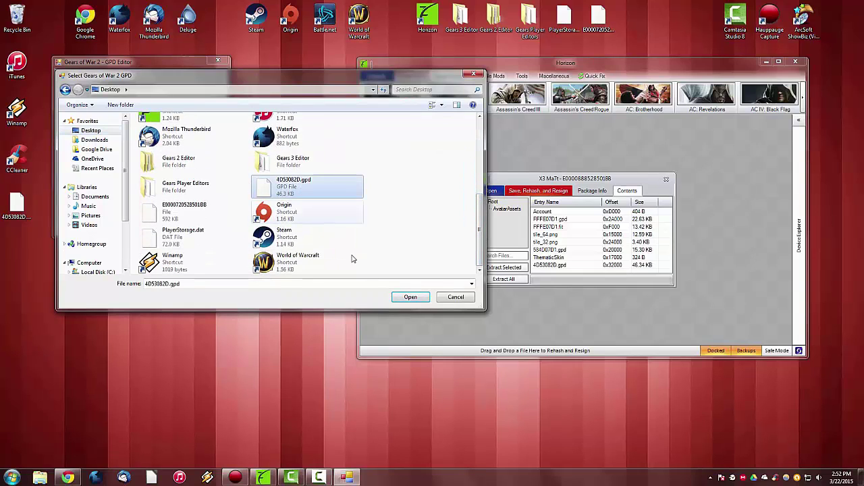
left_click(409, 298)
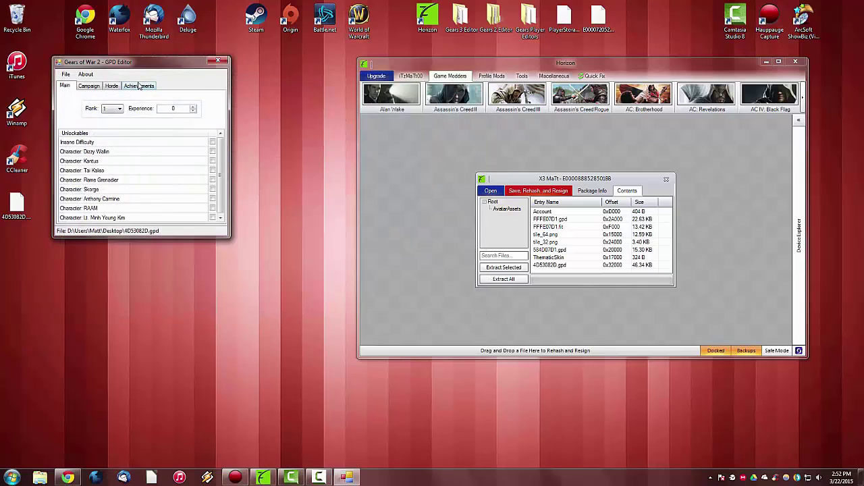
Set the profile's rank to 75
left_click(125, 116)
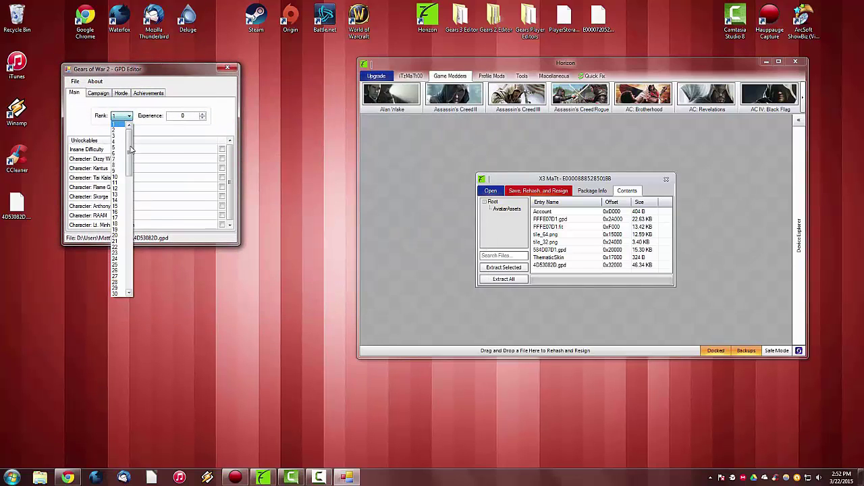
left_click_drag(131, 145, 140, 279)
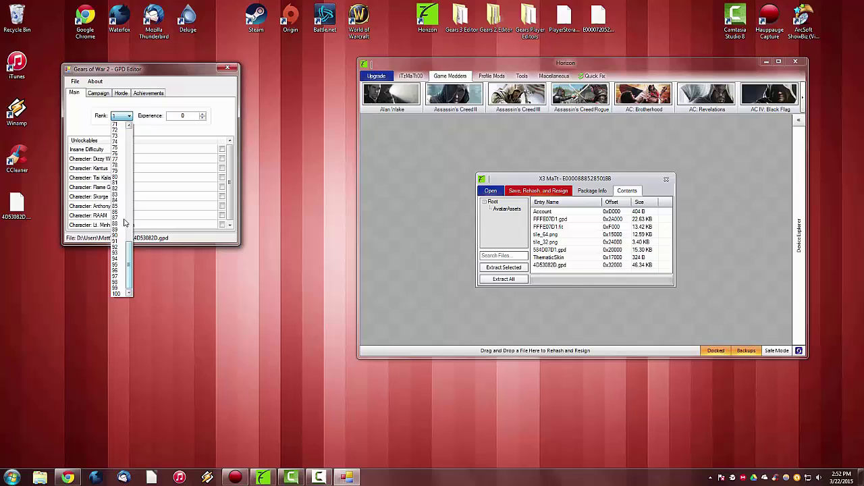
left_click(122, 149)
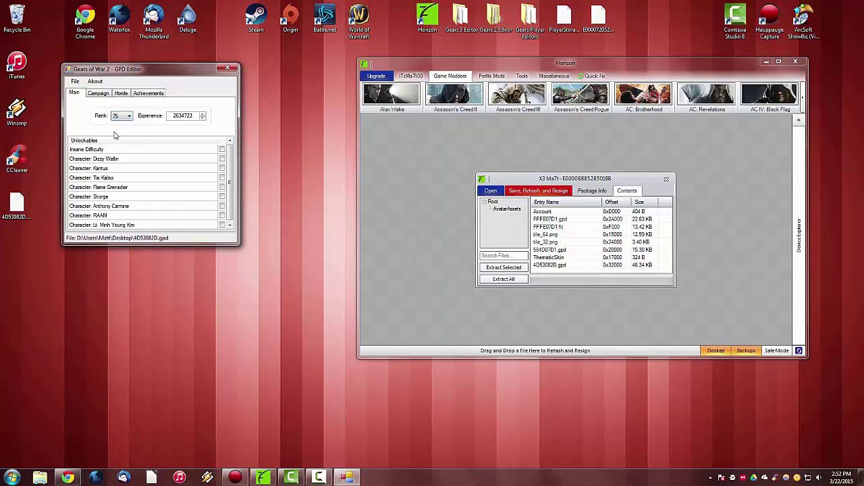
Enable every unlockable, covering Insane Difficulty and all characters from Dizzy Wallin to Lt. Minh Young Kim
scroll(226, 158, "down", 1)
scroll(227, 162, "up", 1)
scroll(230, 181, "down", 1)
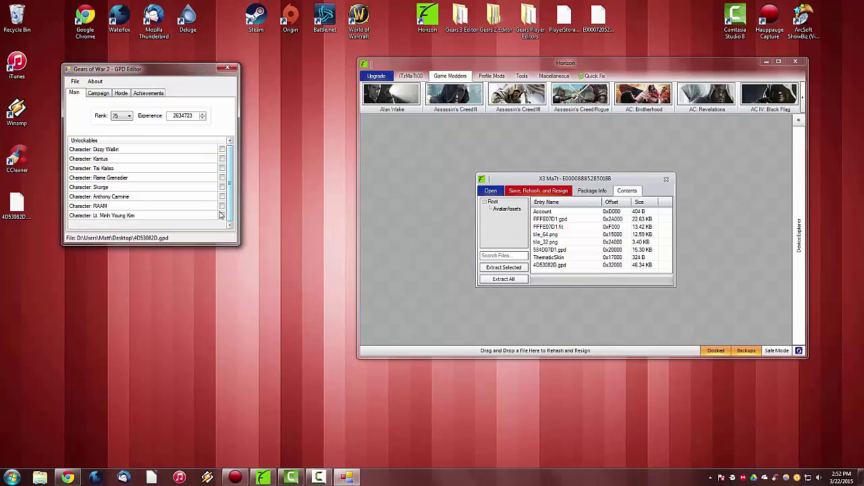
left_click(222, 215)
left_click(222, 187)
left_click(222, 177)
left_click(222, 169)
left_click(222, 159)
left_click(222, 149)
scroll(230, 157, "up", 1)
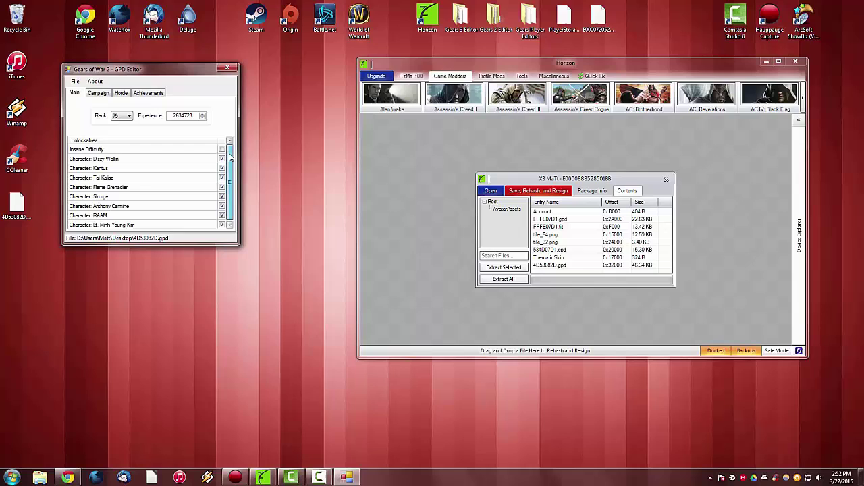
left_click(222, 149)
Set the profile's rank to 100 and look over the unlockables list
scroll(222, 149, "down", 1)
scroll(222, 150, "up", 1)
left_click(129, 117)
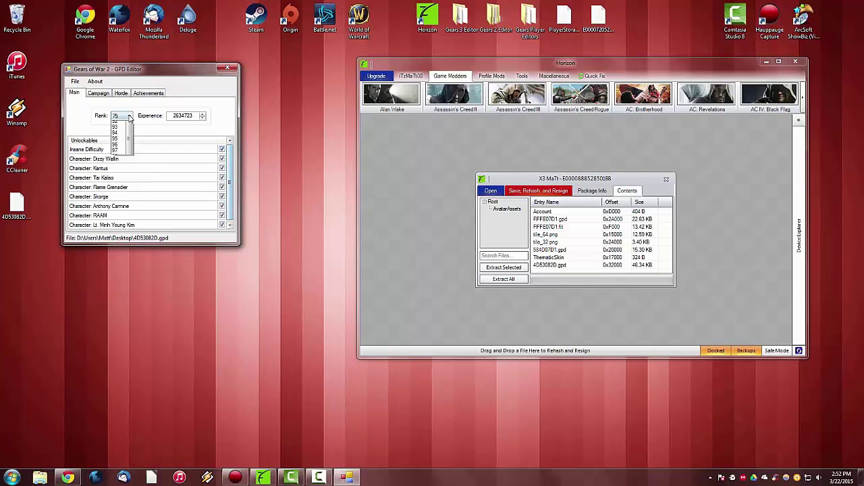
left_click(119, 296)
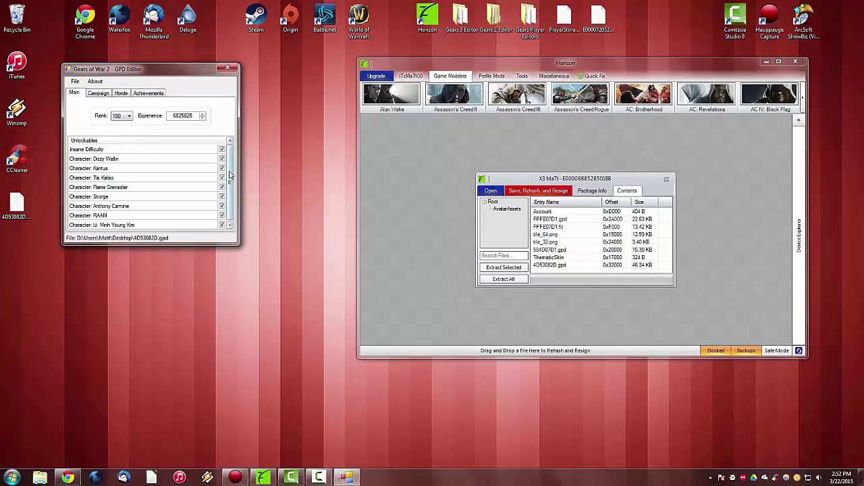
scroll(230, 174, "down", 1)
scroll(230, 173, "up", 1)
Mark the campaign collectibles from The Eagle Newspaper through Truck Driver's Note as collected
left_click(110, 95)
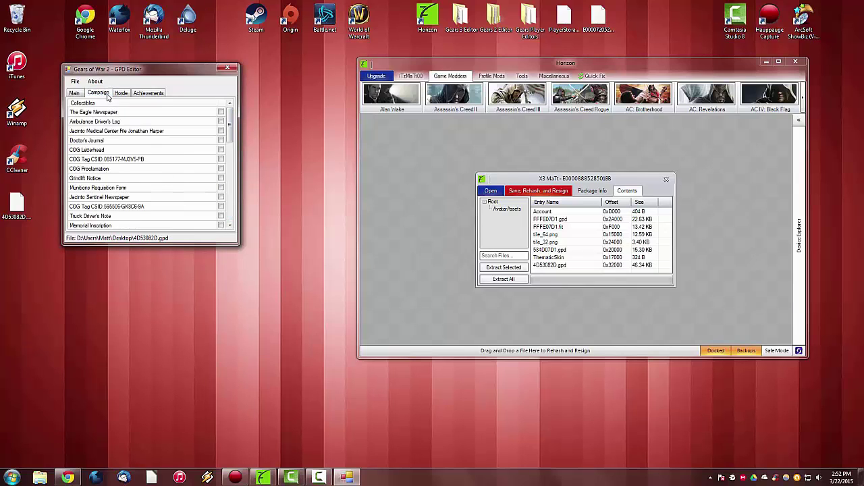
scroll(228, 120, "down", 6)
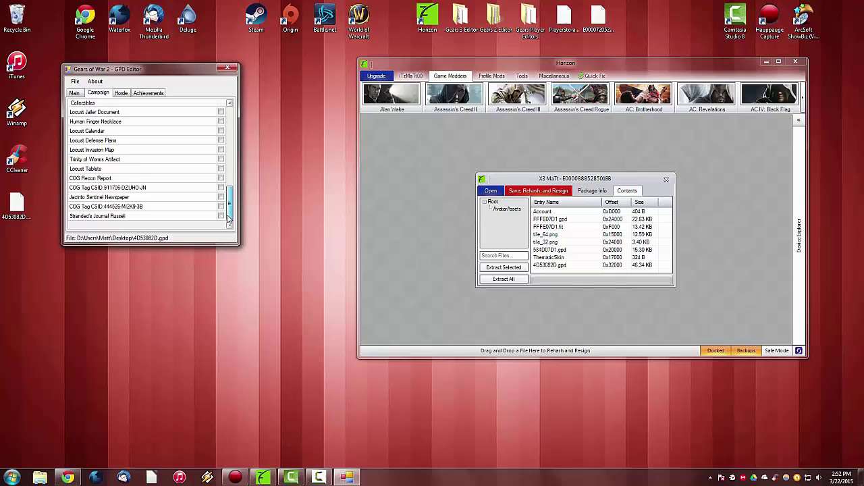
scroll(228, 120, "up", 6)
left_click(220, 112)
left_click(221, 121)
left_click(221, 130)
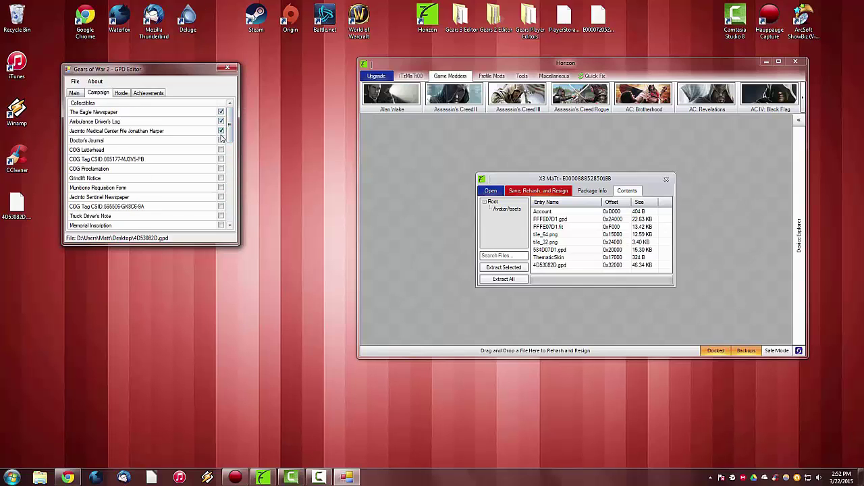
left_click(221, 139)
left_click(220, 149)
left_click(220, 159)
left_click(221, 169)
left_click(221, 197)
left_click(220, 206)
left_click(221, 215)
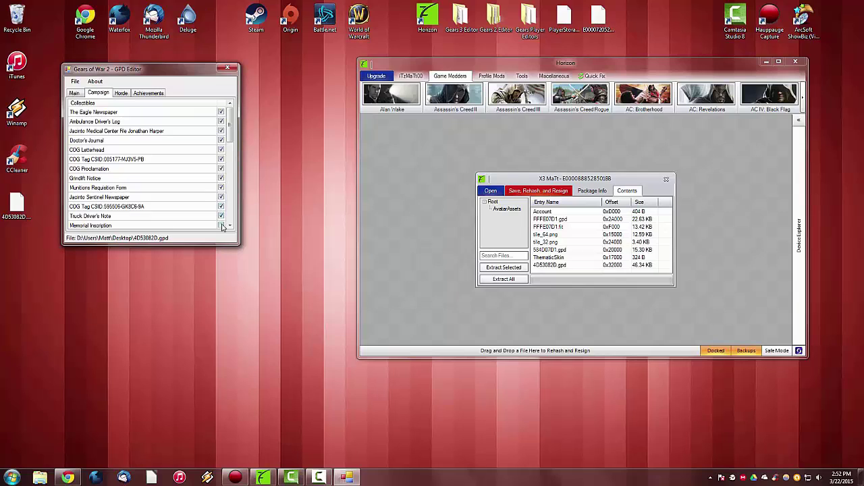
Mark the campaign collectibles from Memorial Inscription through Memo Dr. Doug Sato as collected
left_click_drag(232, 135, 232, 167)
left_click(221, 131)
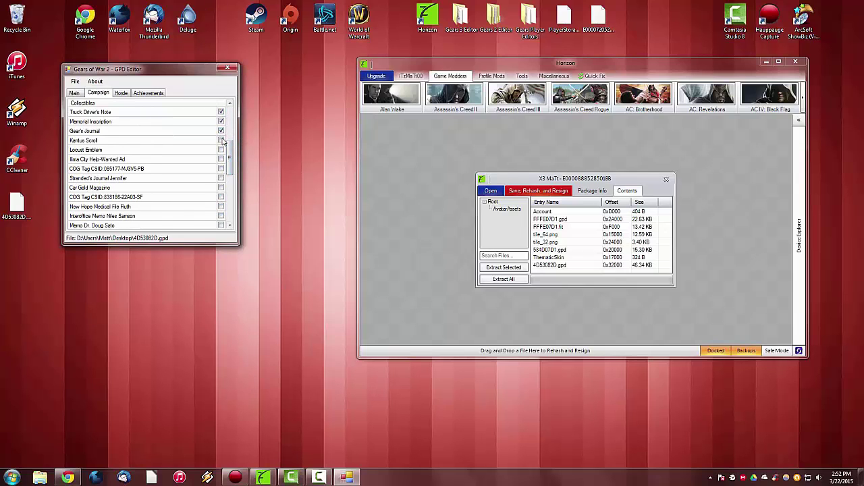
left_click(220, 140)
left_click(221, 149)
left_click(220, 158)
left_click(220, 197)
left_click(220, 225)
Mark the campaign collectibles from Doctor's Journal Dr. Stephanie Zimmer through Locust Defense Plans as collected
scroll(226, 203, "down", 3)
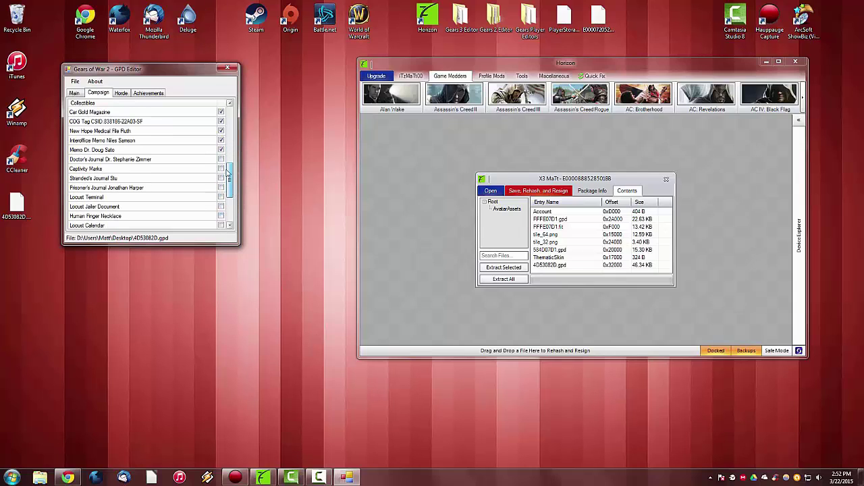
left_click(221, 160)
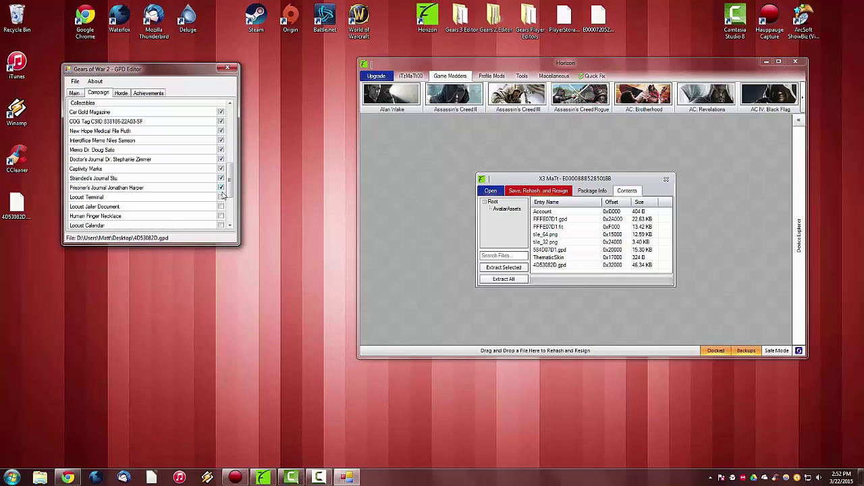
left_click(221, 207)
scroll(221, 202, "down", 3)
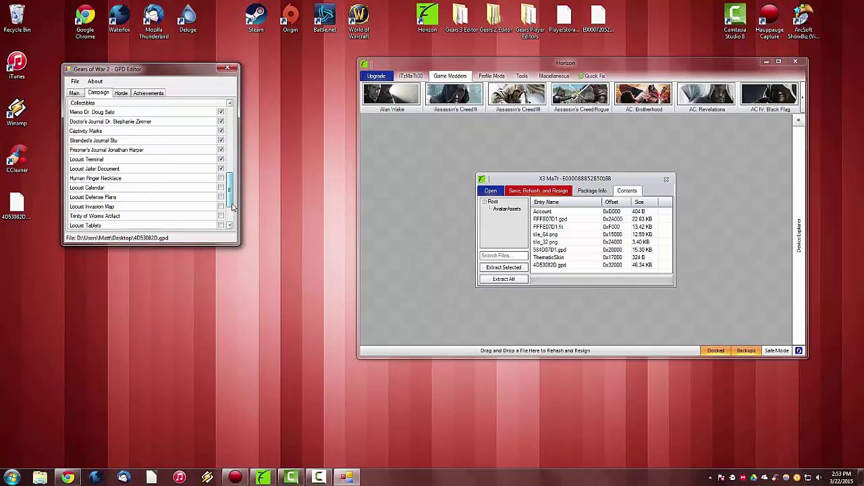
left_click(221, 149)
left_click(221, 159)
left_click(221, 169)
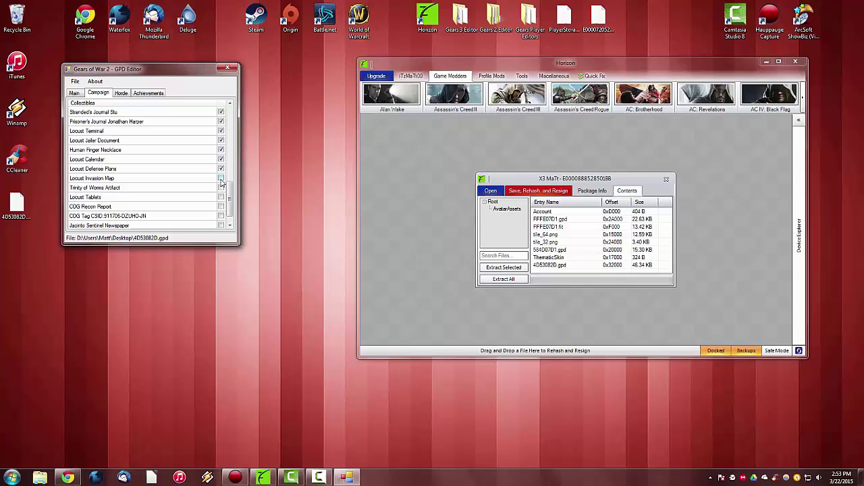
Mark the campaign collectibles from Locust Invasion Map through Stranded's Journal Russell as collected
left_click(221, 179)
left_click(221, 197)
left_click(220, 206)
left_click(221, 216)
left_click(221, 225)
scroll(226, 216, "down", 1)
left_click(220, 206)
left_click(221, 216)
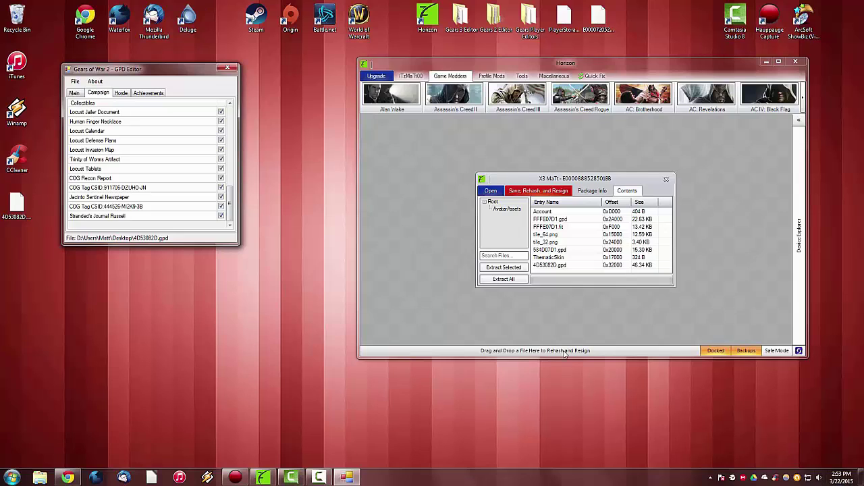
Mark Horde waves 39 through 50 as survived
left_click(121, 93)
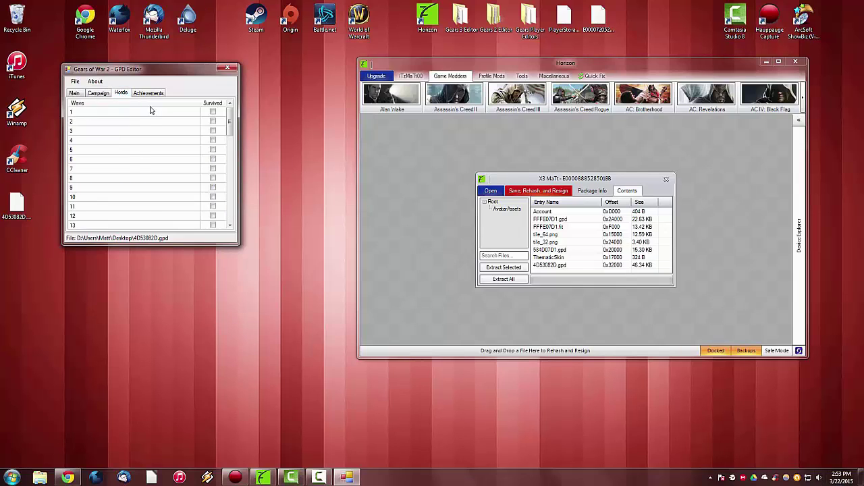
left_click_drag(227, 117, 229, 206)
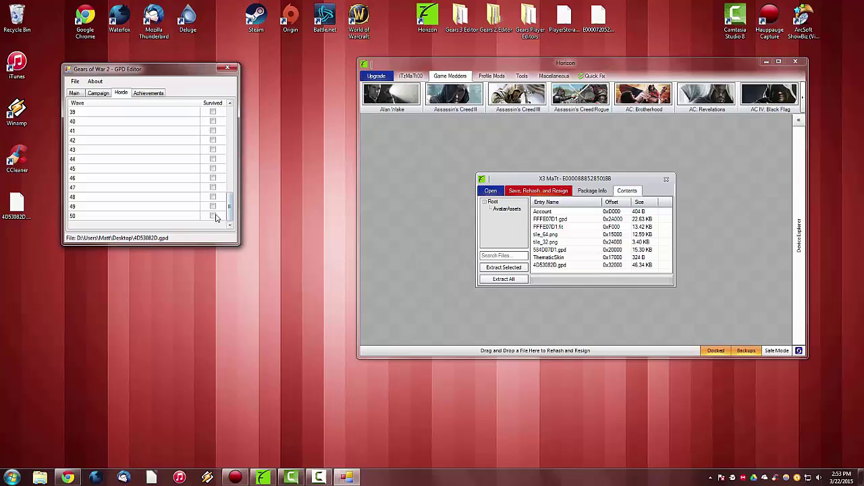
left_click(212, 216)
left_click(213, 205)
left_click(213, 197)
left_click(212, 187)
left_click(213, 177)
left_click(213, 168)
left_click(213, 158)
left_click(212, 149)
left_click(213, 140)
left_click(213, 130)
left_click(213, 121)
left_click(212, 111)
Mark Horde waves 28 through 38 as survived
left_click_drag(230, 201, 230, 183)
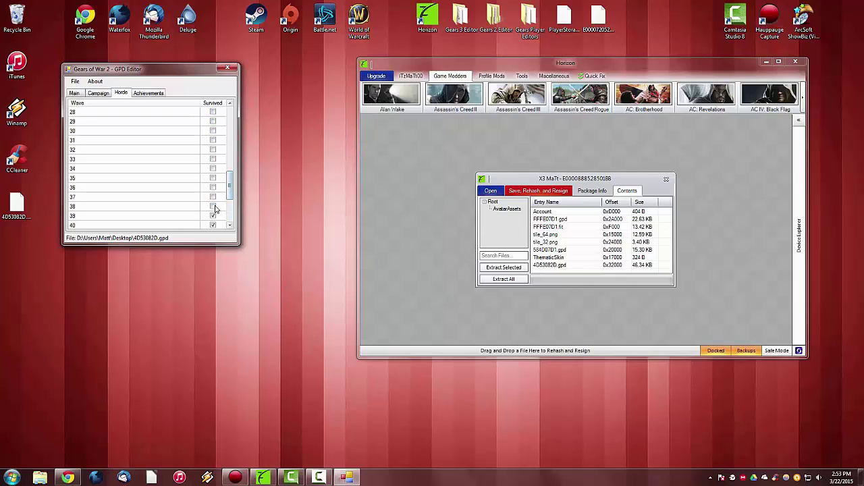
left_click(213, 205)
left_click(213, 196)
left_click(213, 187)
left_click(213, 178)
left_click(213, 168)
left_click(213, 159)
left_click(213, 140)
left_click(212, 130)
left_click(212, 121)
left_click(212, 112)
Mark Horde waves 19 through 27 as survived
left_click_drag(232, 193, 235, 174)
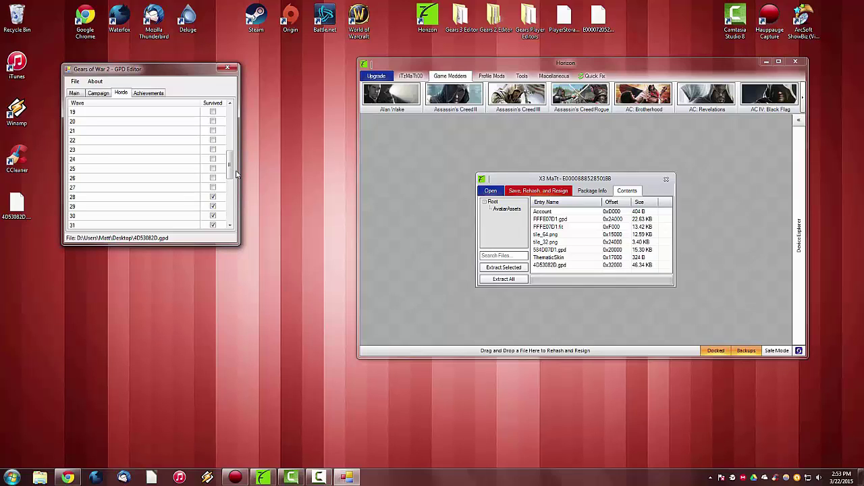
left_click(213, 187)
left_click(212, 178)
left_click(212, 168)
left_click(212, 159)
left_click(213, 140)
left_click(213, 130)
left_click(213, 121)
left_click(213, 111)
Mark Horde waves 11 through 18 as survived
left_click_drag(235, 170, 231, 145)
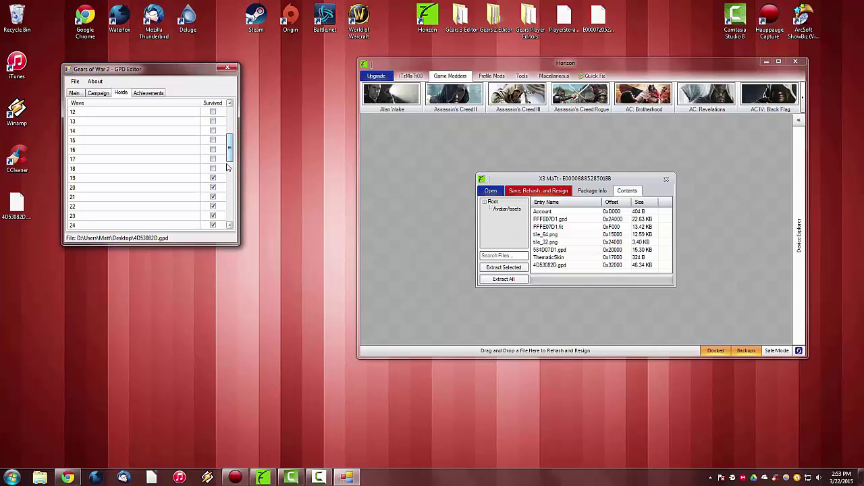
left_click(213, 168)
left_click(213, 159)
left_click(213, 149)
left_click(213, 140)
left_click(212, 131)
scroll(225, 145, "up", 3)
left_click(213, 168)
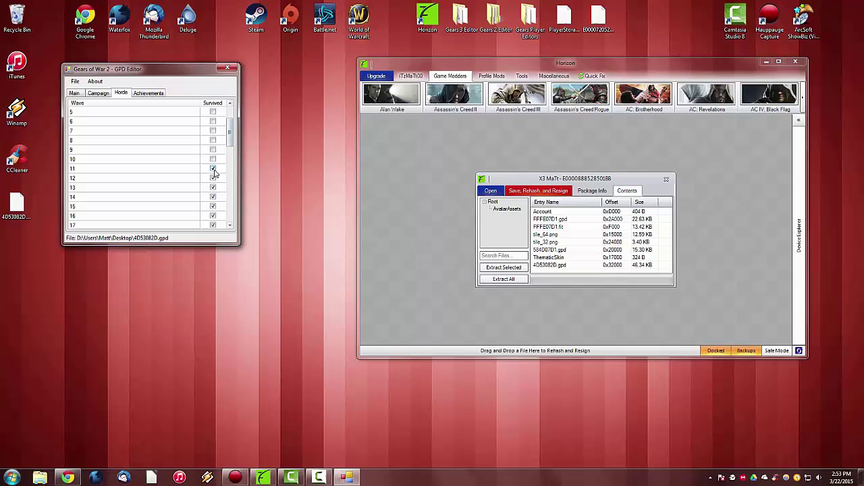
Mark Horde waves 1 through 10 as survived
left_click(213, 159)
left_click(213, 149)
left_click(213, 131)
left_click(212, 121)
left_click(212, 111)
left_click_drag(230, 134, 229, 118)
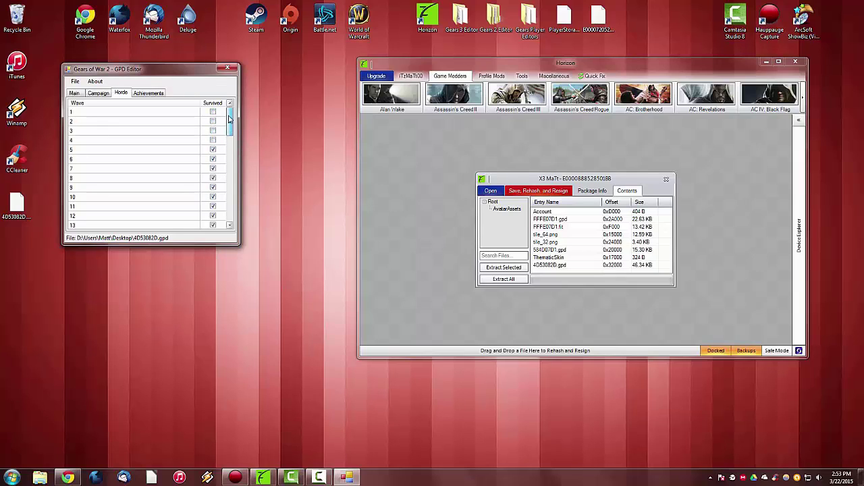
left_click(213, 140)
left_click(212, 130)
left_click(212, 121)
left_click(213, 112)
Mark every map of the Around the World, Again achievement as done, from Avalanche through Stasis
left_click(150, 92)
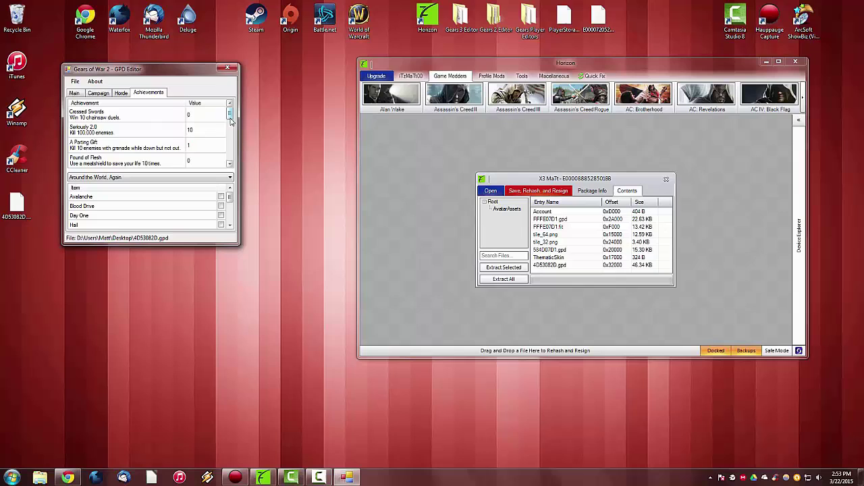
left_click_drag(230, 120, 231, 160)
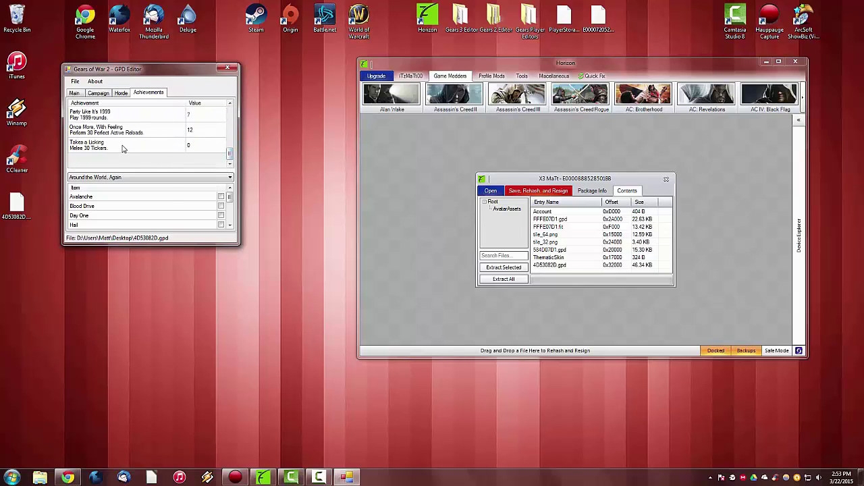
left_click(187, 177)
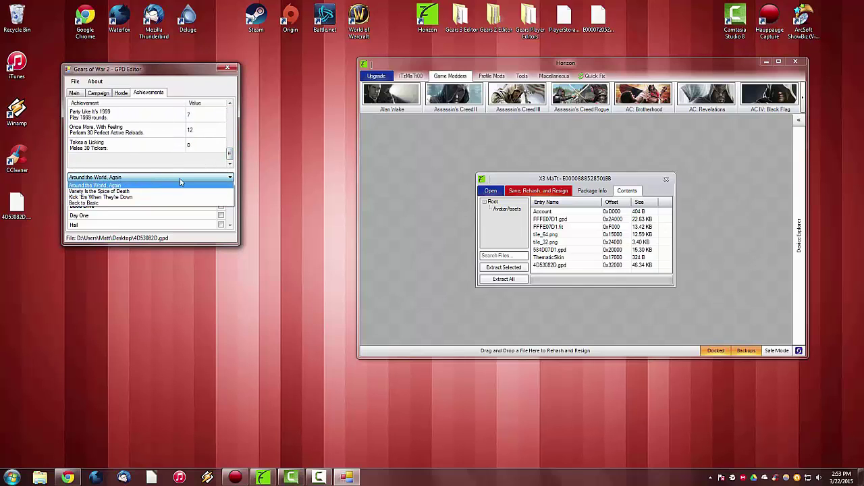
left_click(174, 180)
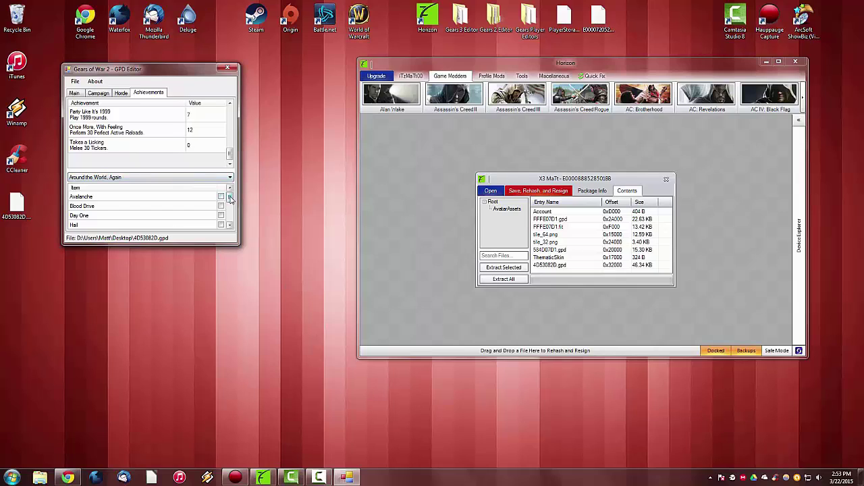
mouse_move(229, 197)
left_mouse_down()
mouse_move(234, 230)
mouse_move(229, 195)
left_mouse_up()
left_click(221, 196)
scroll(223, 226, "down", 1)
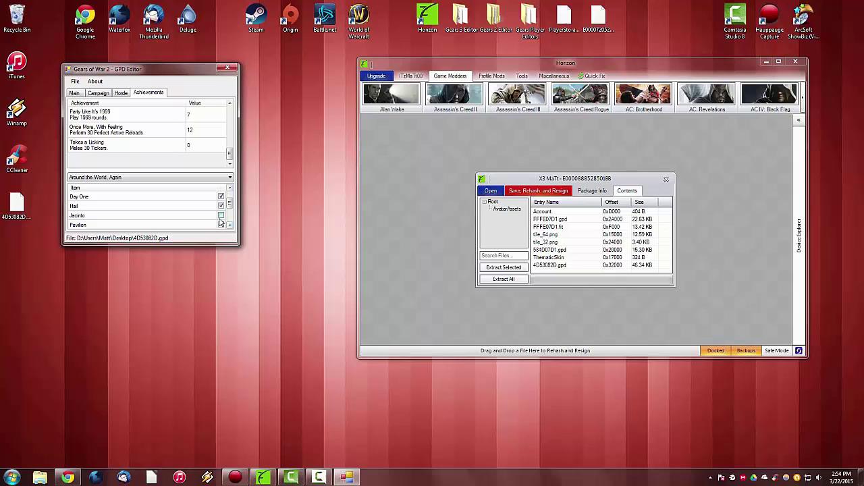
scroll(232, 229, "down", 1)
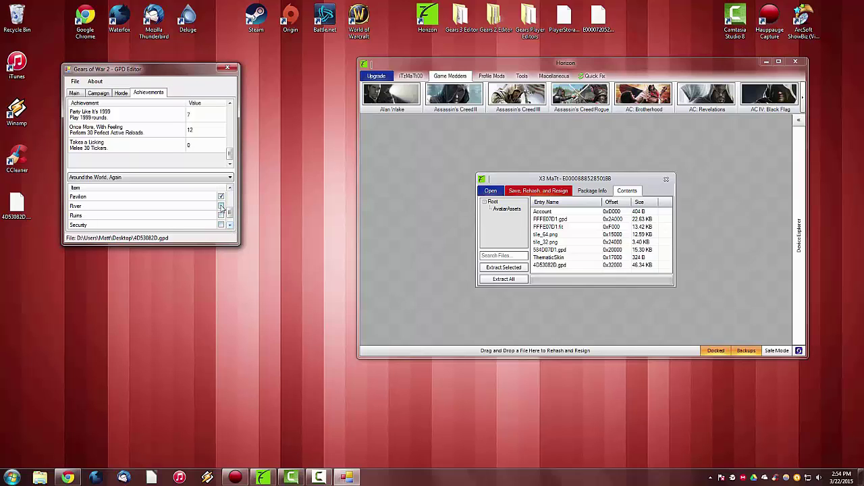
scroll(230, 227, "down", 1)
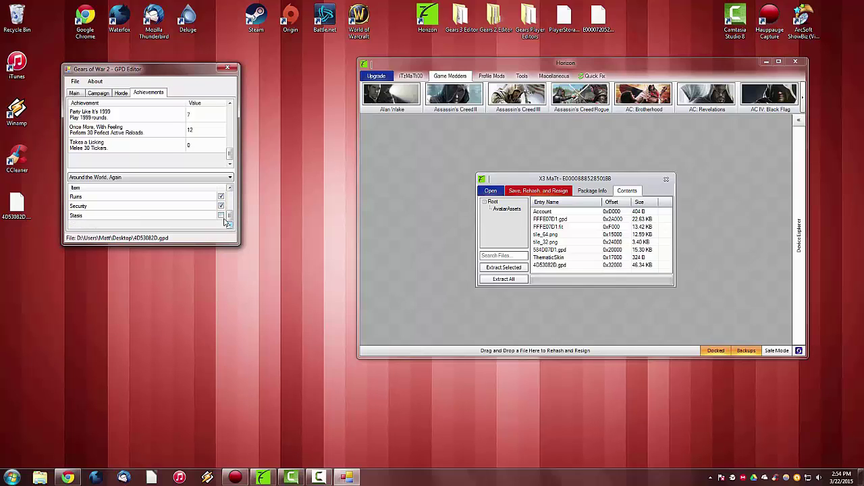
Mark every weapon of the Variety Is the Spice of Death achievement as done, from Frag Grenade through Gnasher Shotgun
left_click(219, 178)
left_click(219, 187)
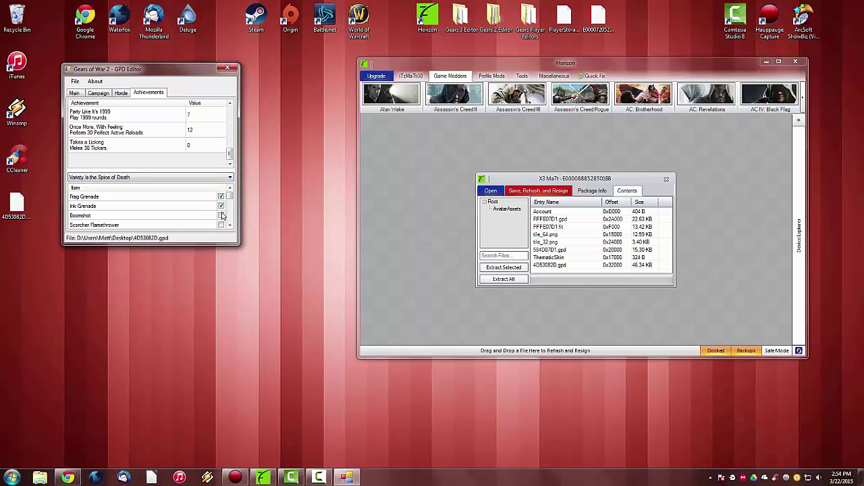
left_click(221, 225)
scroll(222, 221, "down", 2)
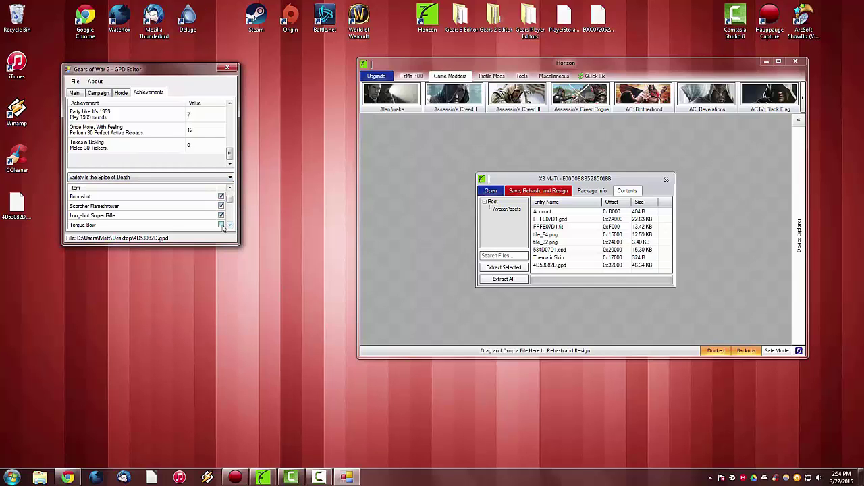
left_click(221, 225)
scroll(221, 222, "down", 2)
scroll(230, 227, "down", 3)
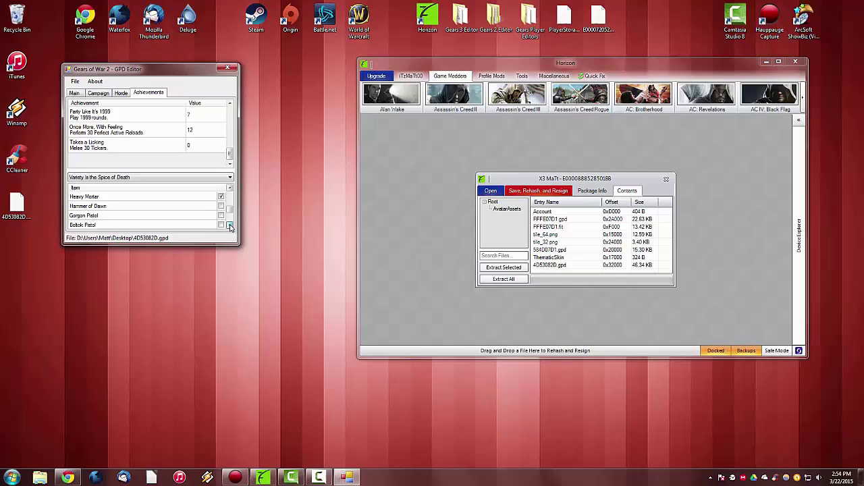
left_click(221, 225)
scroll(223, 219, "down", 3)
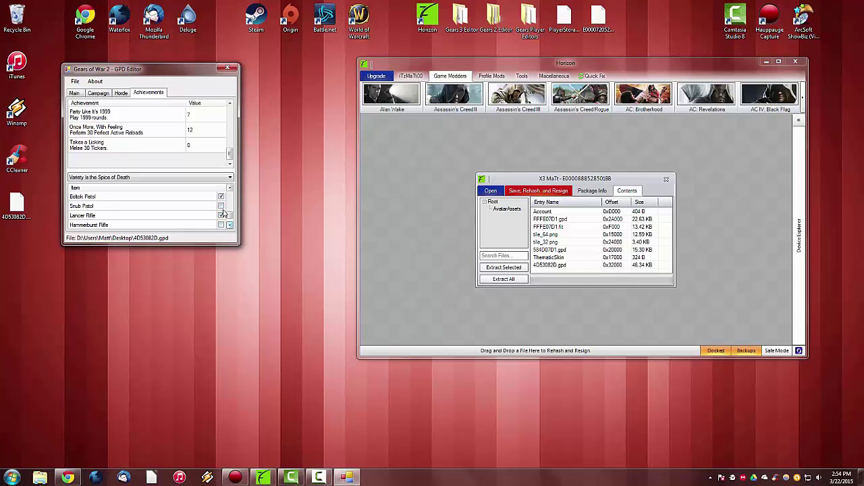
left_click(221, 224)
scroll(224, 222, "down", 2)
Mark every execution of the Kick 'Em When They're Down achievement as done, from Curbstomp to the final entry
left_click(209, 177)
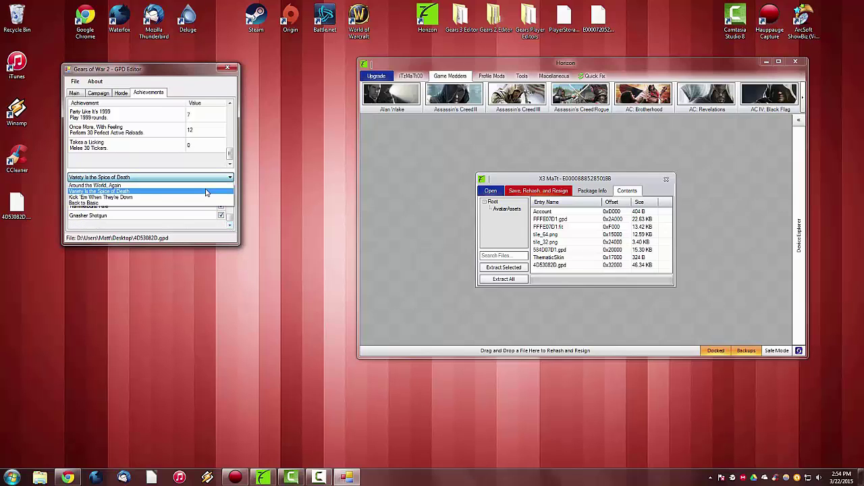
left_click(203, 197)
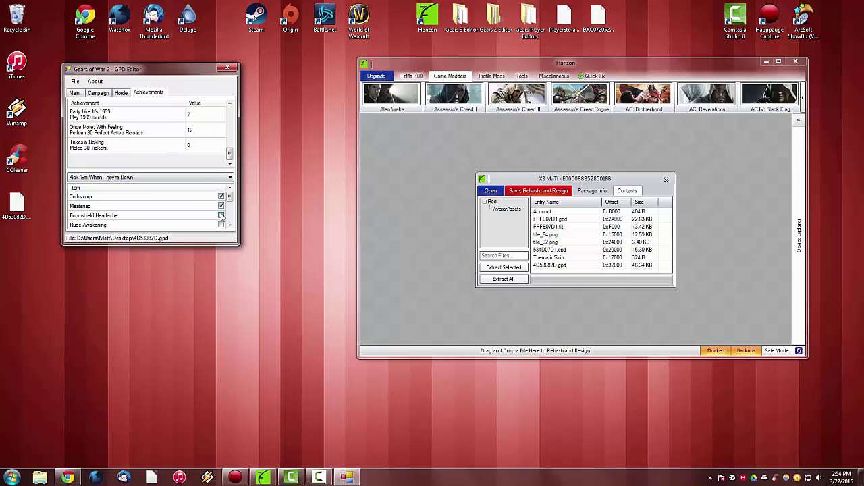
scroll(229, 227, "down", 3)
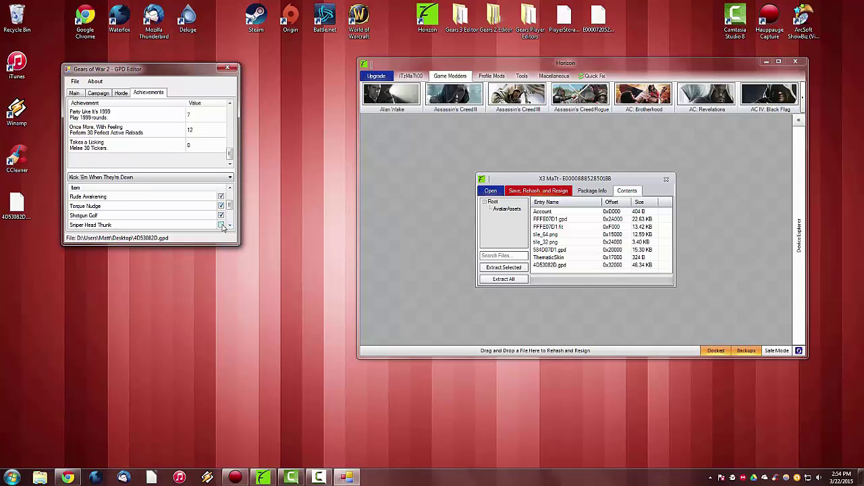
left_click(221, 224)
scroll(222, 218, "down", 3)
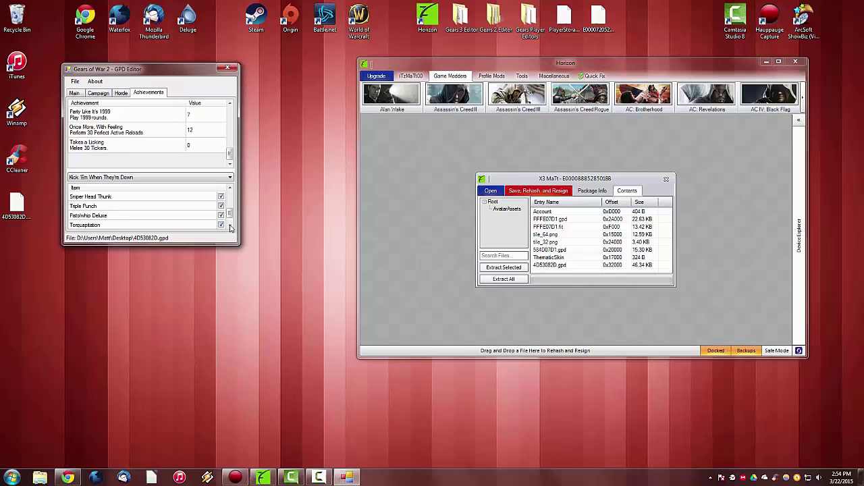
left_click(230, 227)
left_click(230, 227)
Mark Training 1 through Training 5 of the Back to Basic achievement as done
left_click(219, 178)
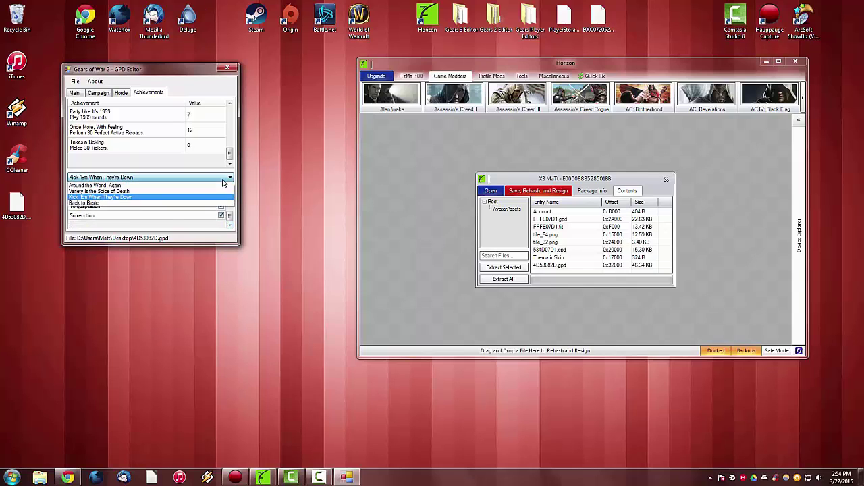
left_click(216, 203)
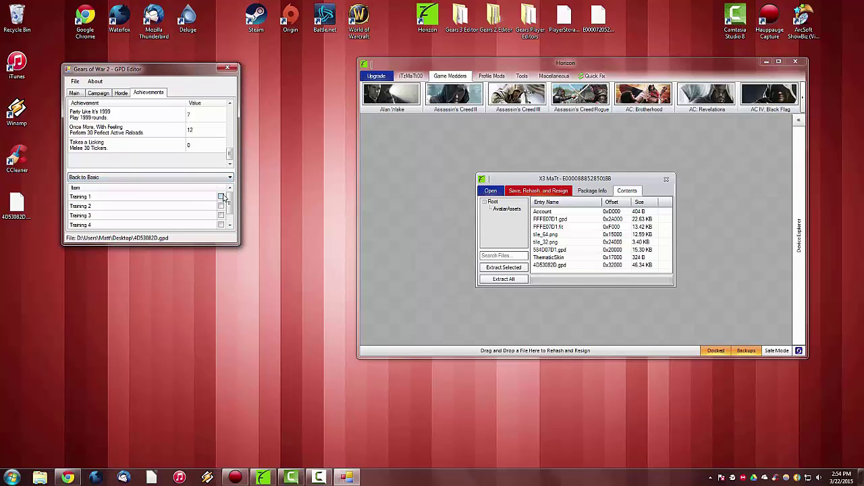
left_click(229, 227)
left_click(230, 227)
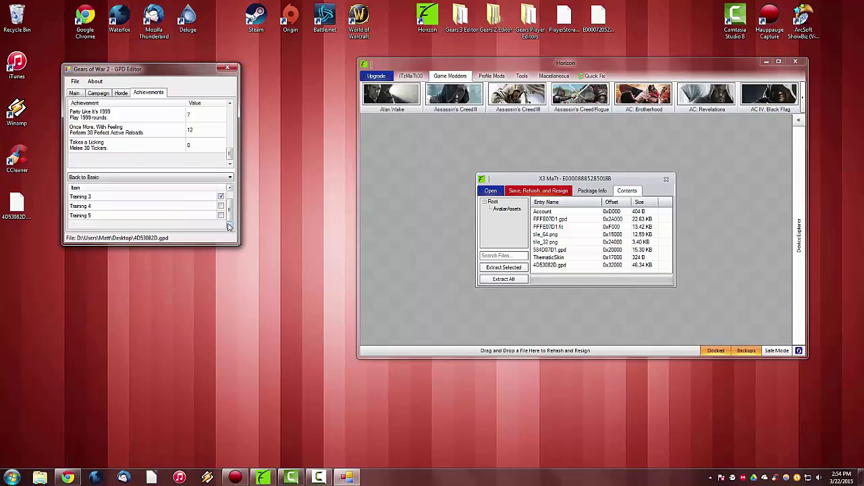
Review the achievement progress values, Horde waves, campaign collectibles, rank and unlockables before saving
left_click(230, 103)
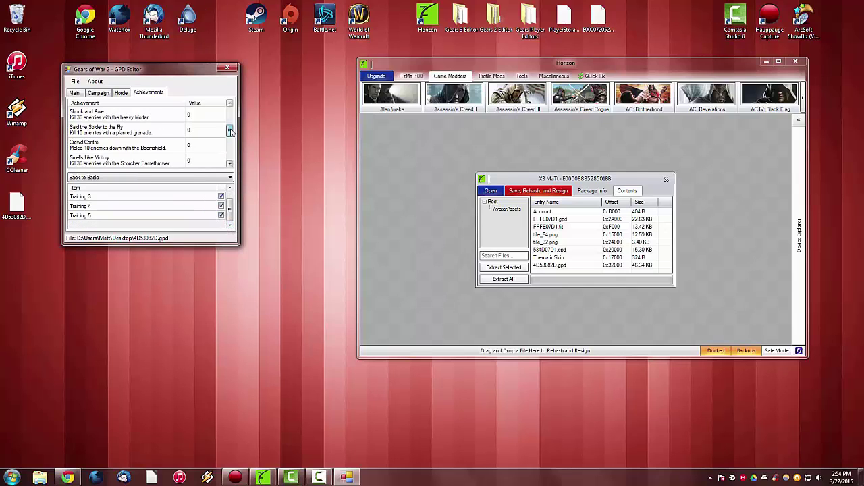
left_click(230, 103)
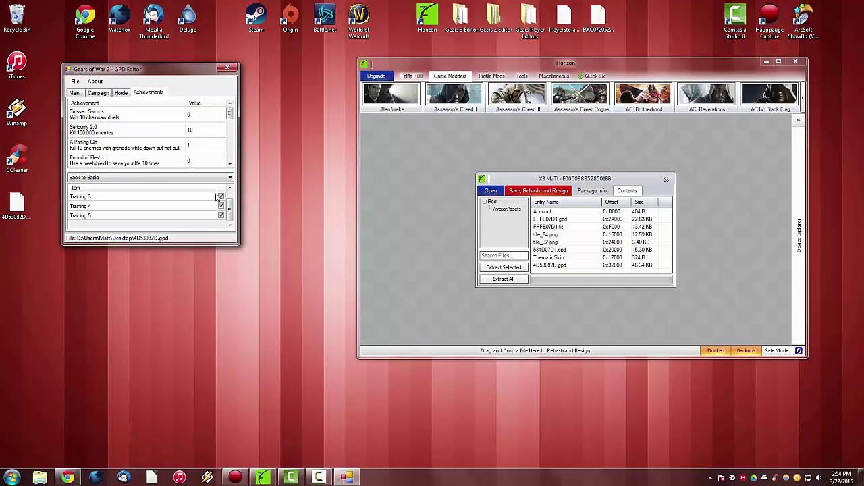
scroll(230, 203, "up", 1)
left_click(187, 177)
left_click(187, 176)
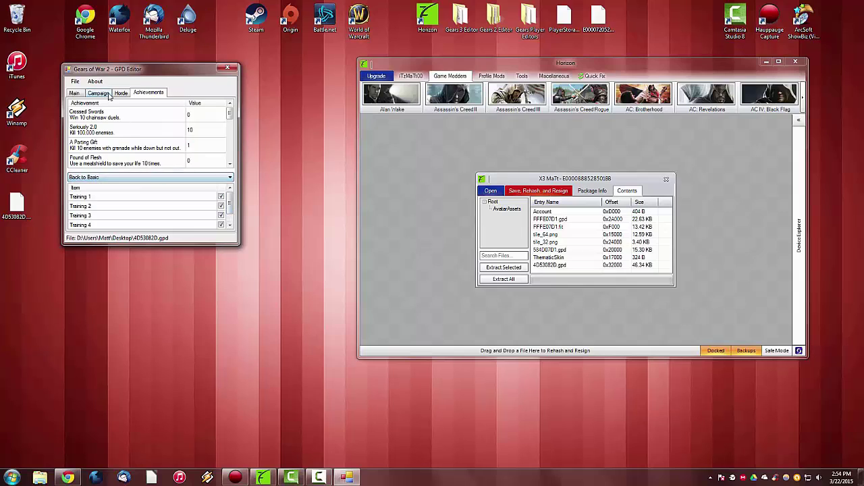
left_click(119, 93)
left_click(100, 93)
left_click(74, 93)
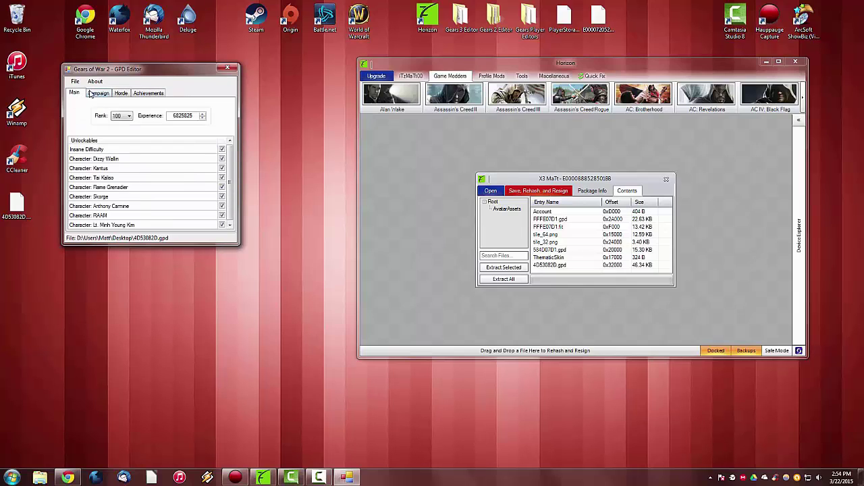
scroll(230, 183, "down", 1)
scroll(218, 122, "up", 1)
Save the modified Gears of War 2 GPD data and close the GPD editor
left_click(76, 82)
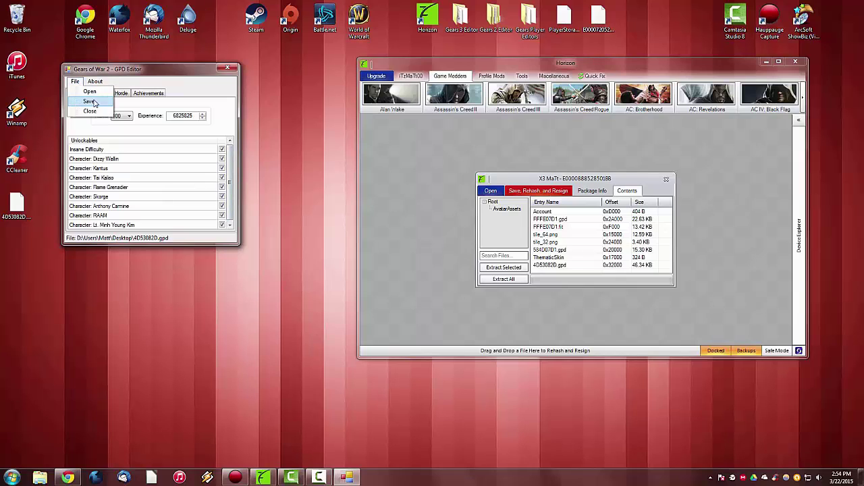
left_click(89, 101)
left_click_drag(436, 214, 154, 119)
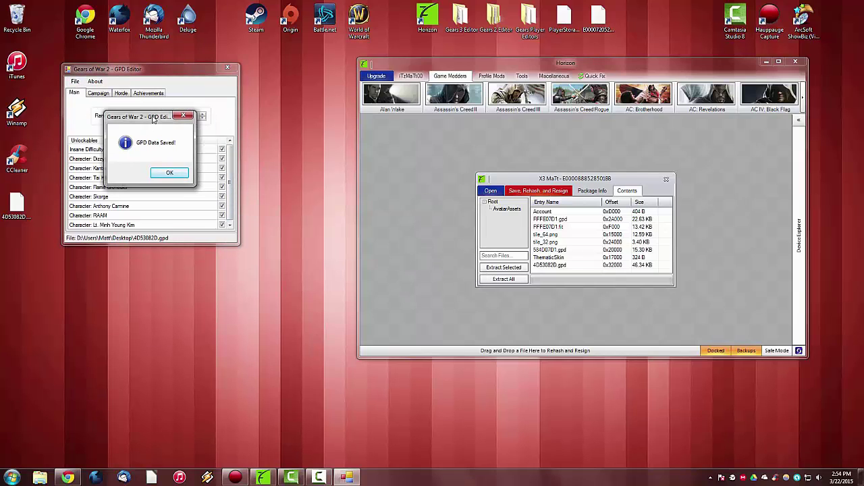
left_click(170, 173)
left_click_drag(196, 75, 208, 93)
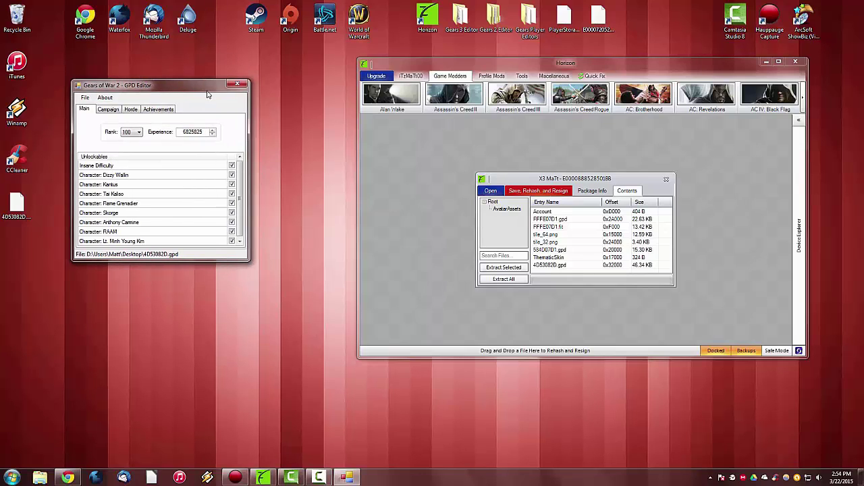
left_click(238, 86)
Close the open profile package and reopen the same gamer profile from the flash drive in Horizon
left_click_drag(574, 182, 544, 177)
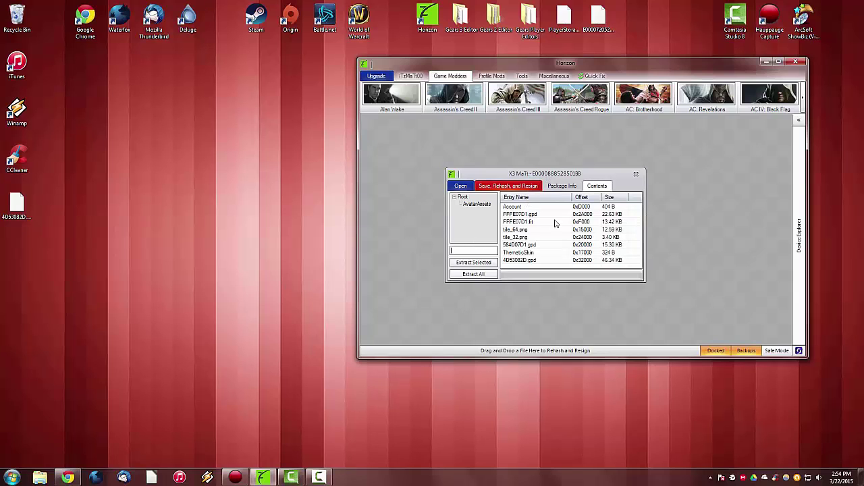
left_click(635, 174)
mouse_move(17, 203)
left_mouse_down()
mouse_move(464, 243)
mouse_move(387, 322)
left_mouse_up()
left_click(432, 250)
double_click(694, 251)
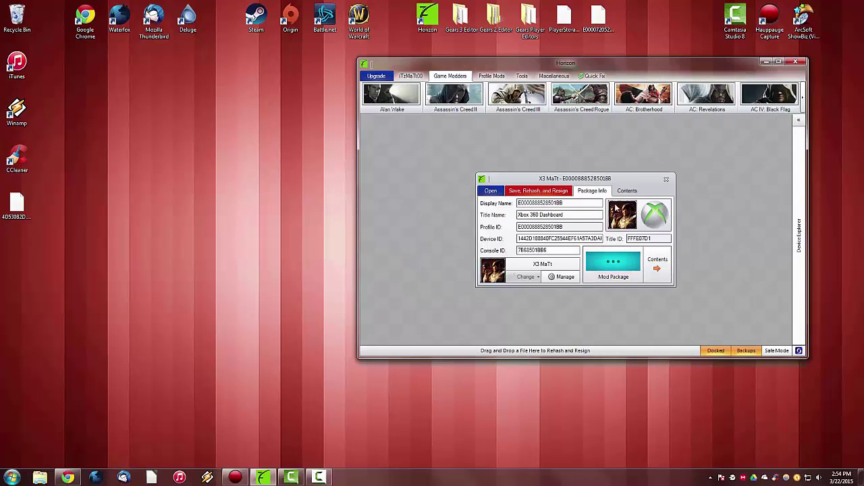
Replace 4D53082D.gpd in the profile package's contents with the modified 4D53082D.gpd from the Desktop
left_click(629, 191)
right_click(550, 265)
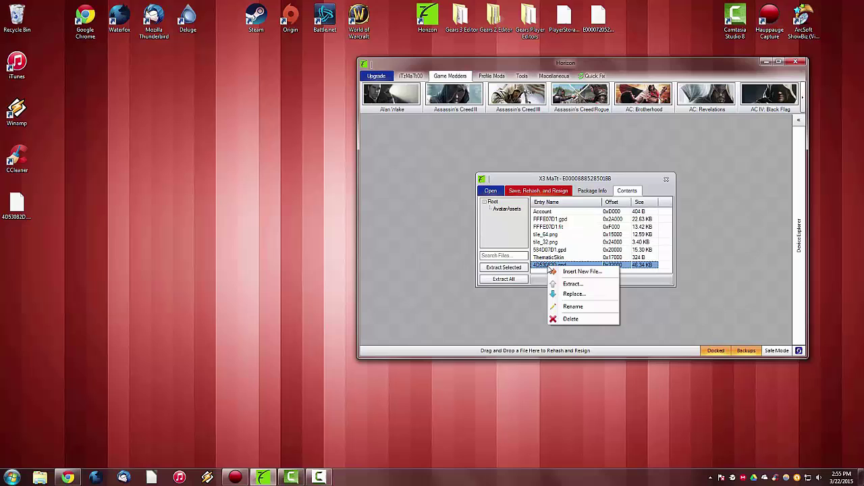
left_click(573, 294)
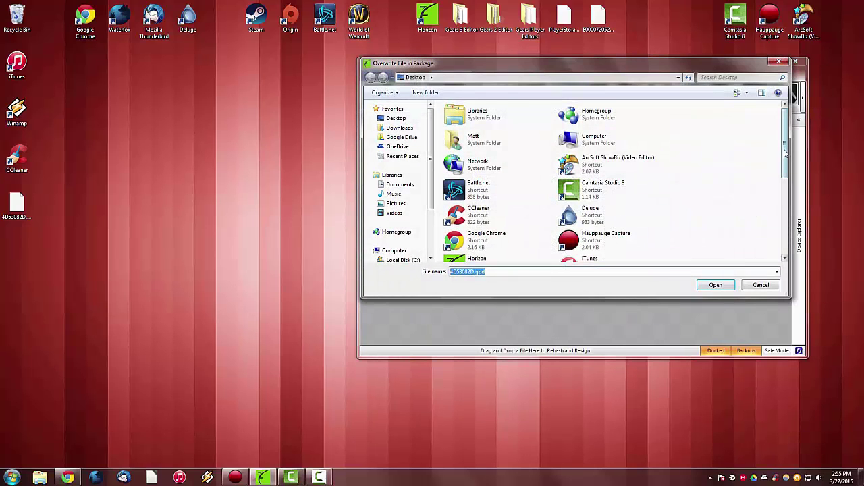
left_click_drag(785, 154, 784, 221)
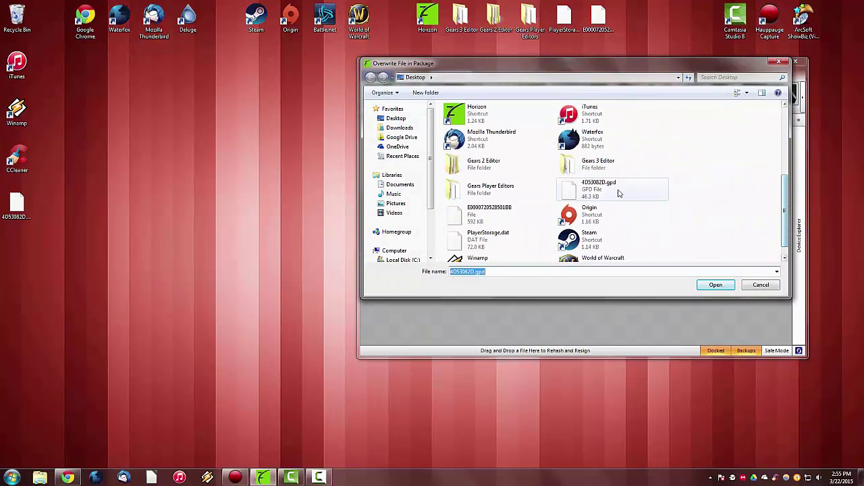
left_click(580, 189)
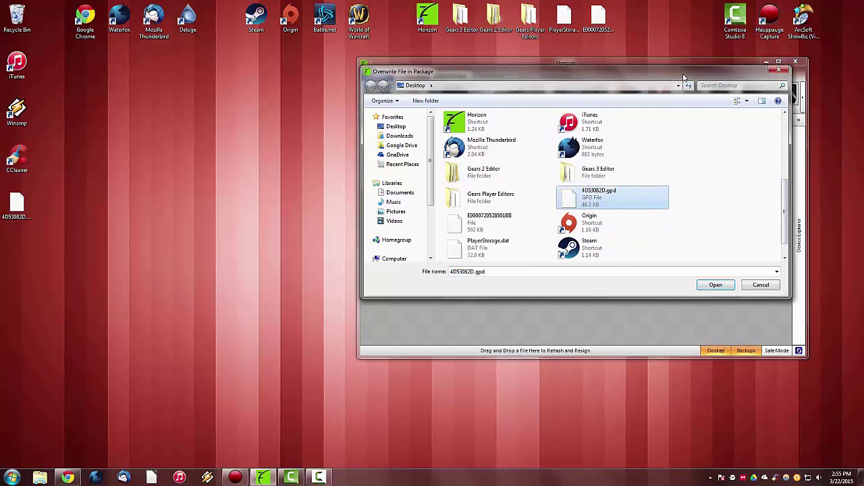
left_click_drag(681, 60, 633, 125)
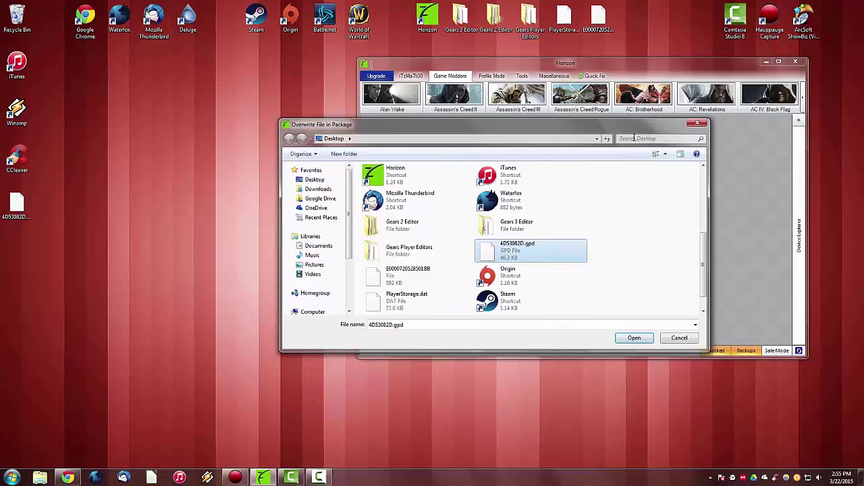
left_click(625, 337)
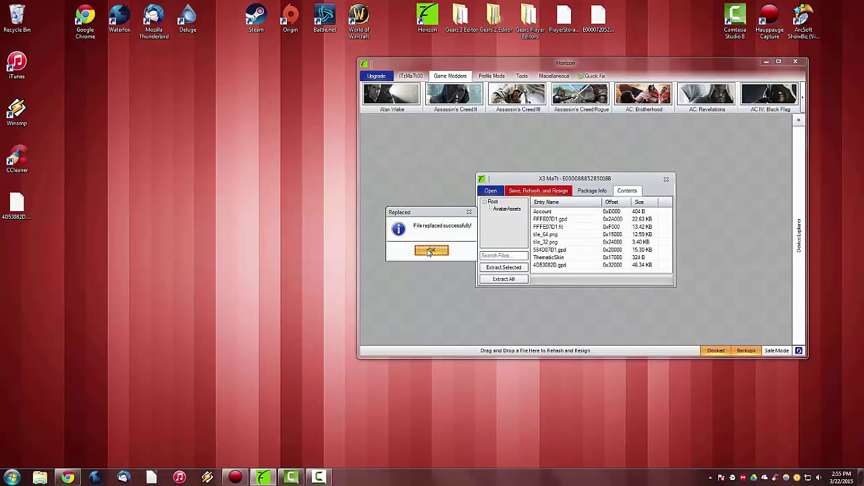
left_click(432, 251)
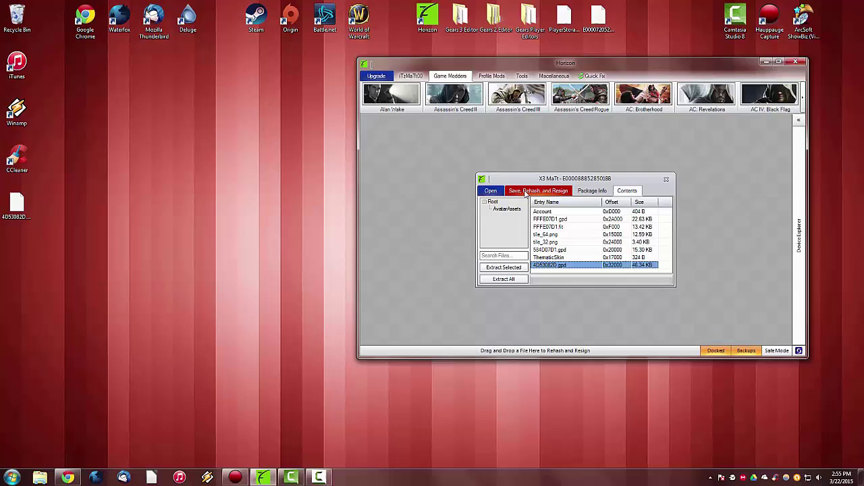
Save, rehash and resign the profile package to the flash drive and close the package
left_click(525, 191)
left_click_drag(425, 212, 585, 205)
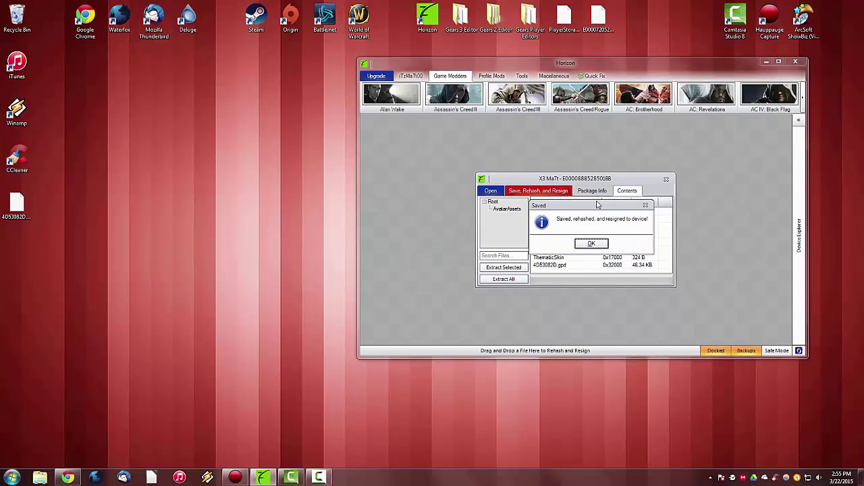
left_click(590, 243)
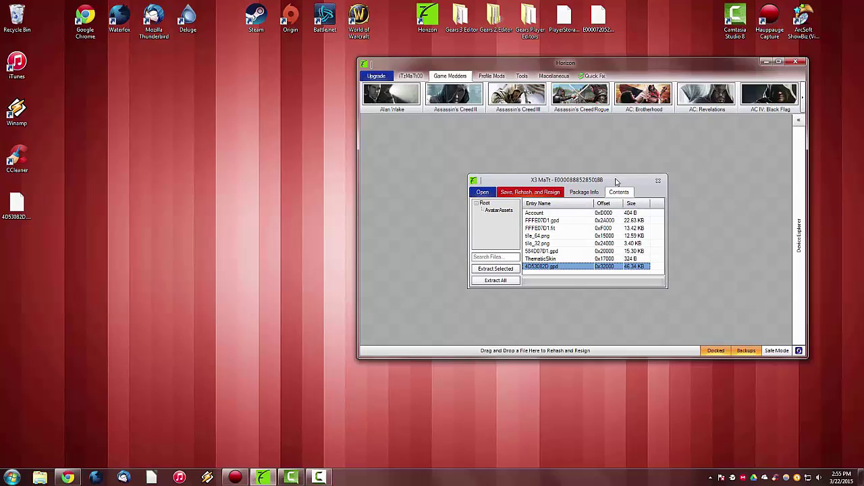
left_click(658, 181)
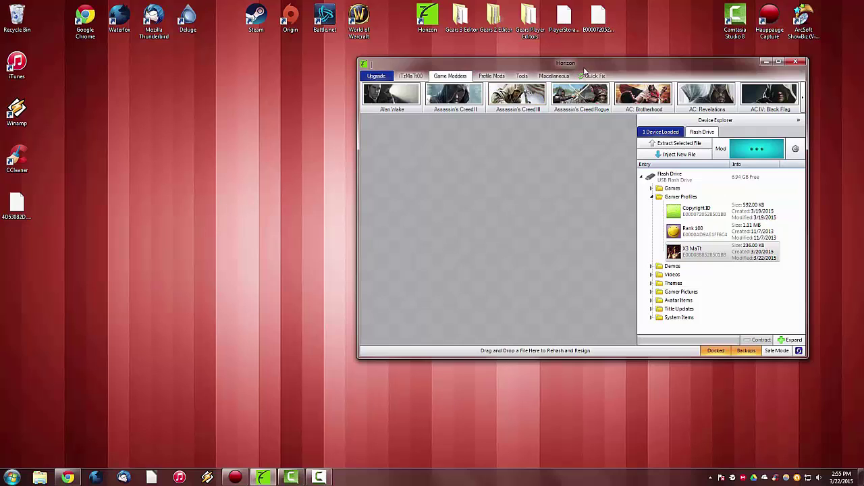
left_click_drag(587, 71, 476, 90)
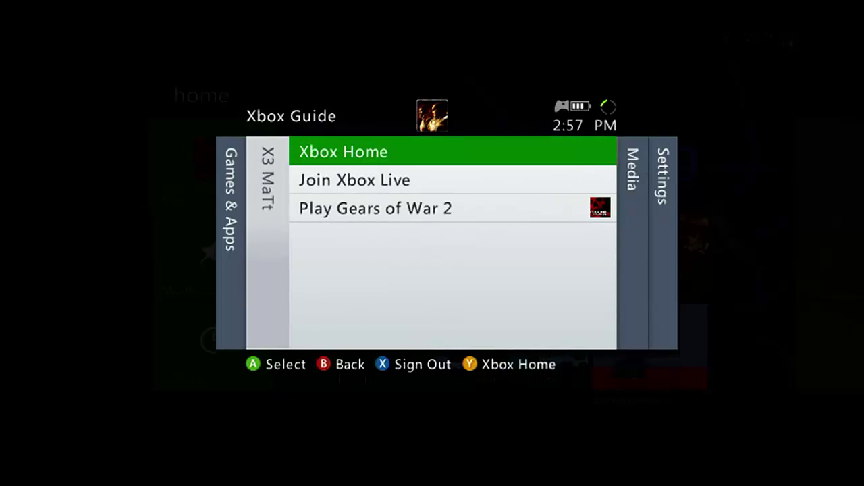
Switch to the Xbox 360, launch Gears of War 2 and choose the Memory Unit as the storage device
key("Escape")
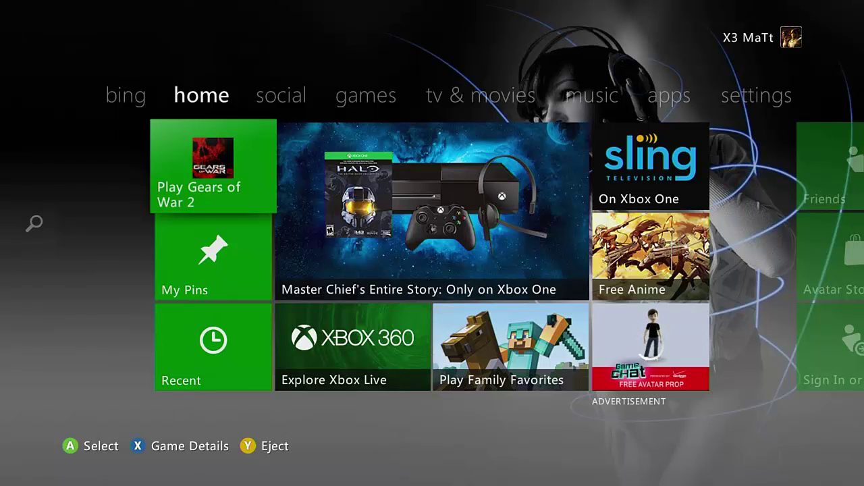
key("Return")
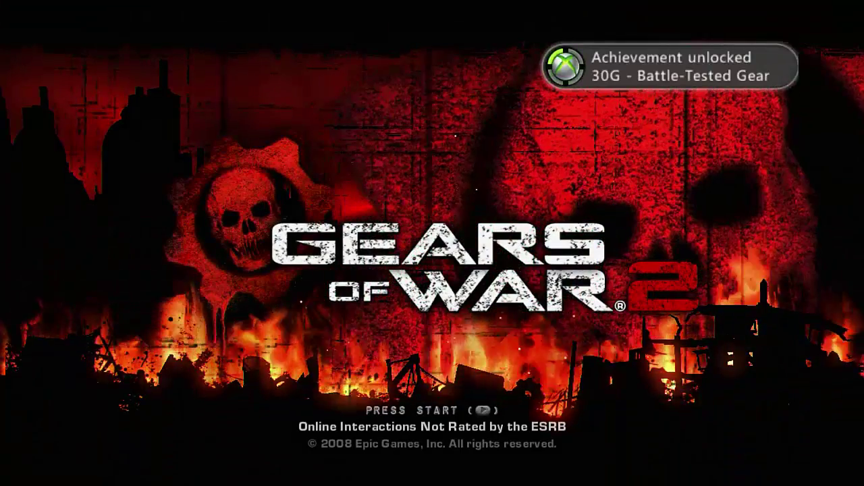
key("Return")
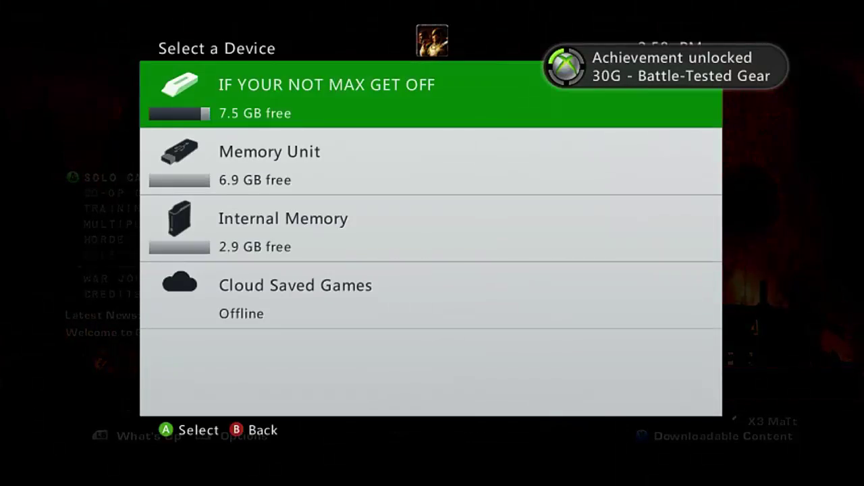
key("Down")
key("Return")
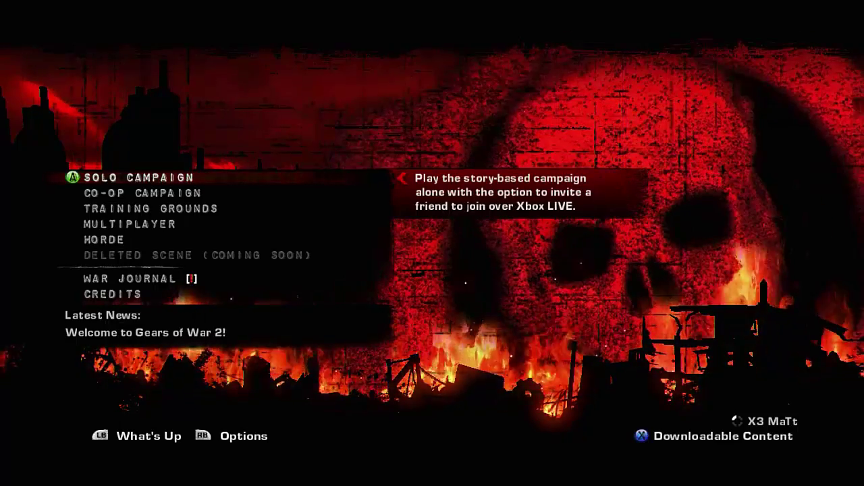
Enter the multiplayer party lobby and check the rank emblem in the profile's player options
key("Down")
key("Down")
key("Down")
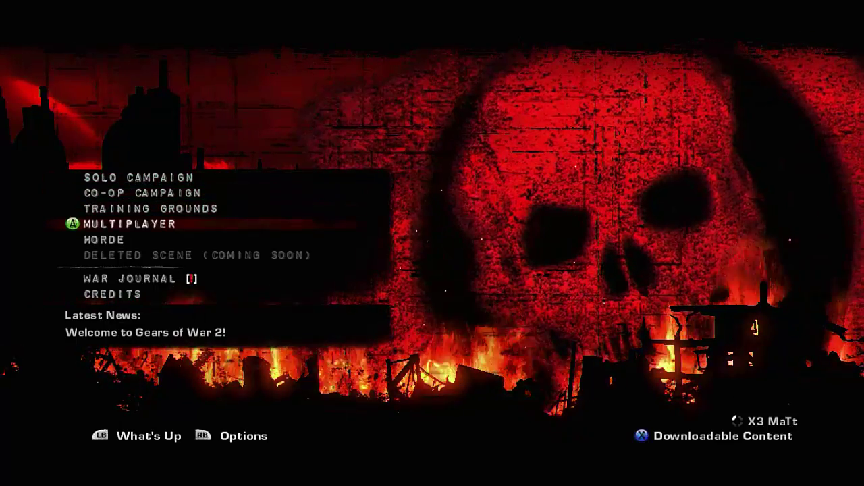
key("Return")
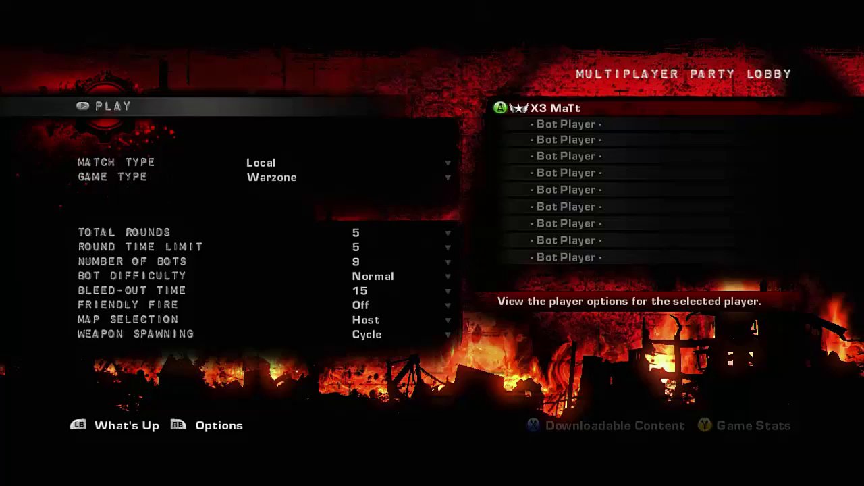
key("Return")
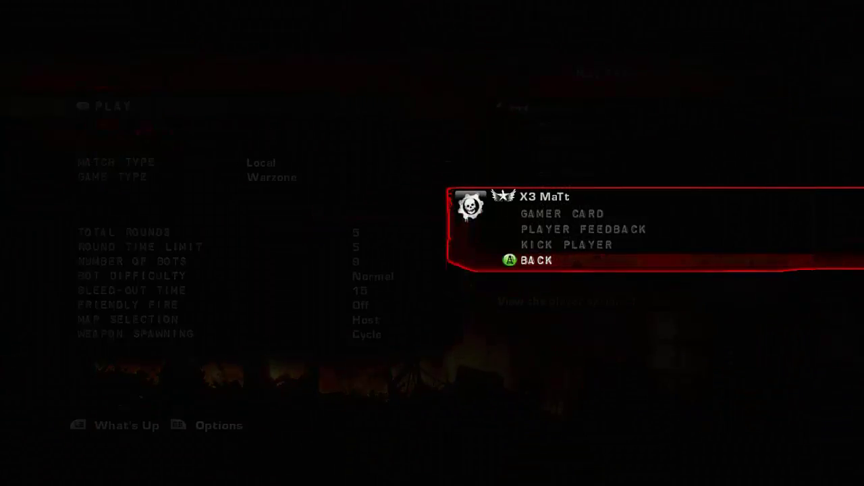
key("Return")
Examine the unlocked Gears of War 2 achievements through the Xbox Guide
key("Home")
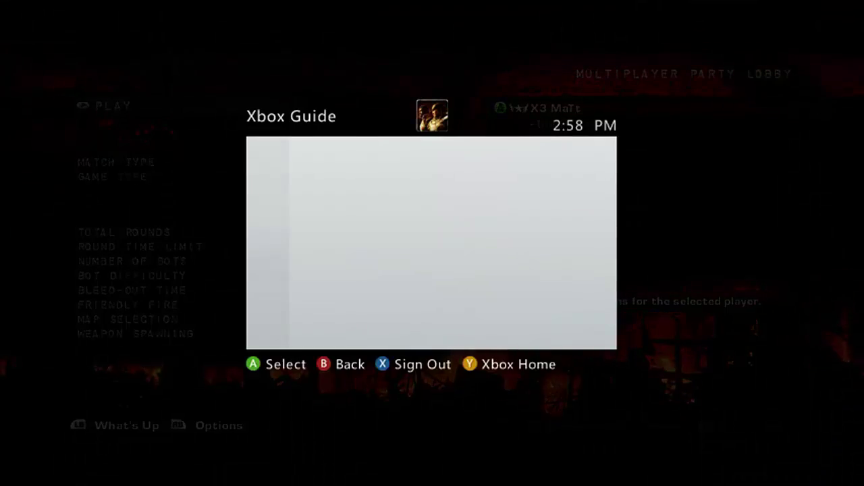
key("Left")
key("Return")
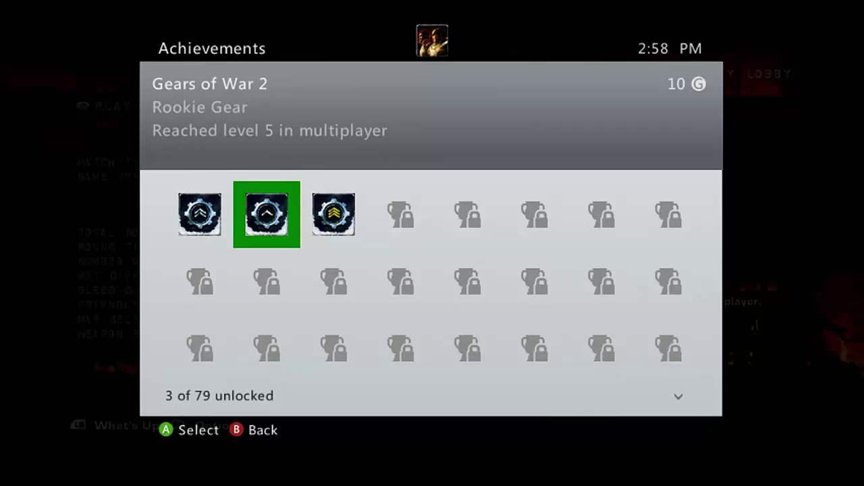
key("Right")
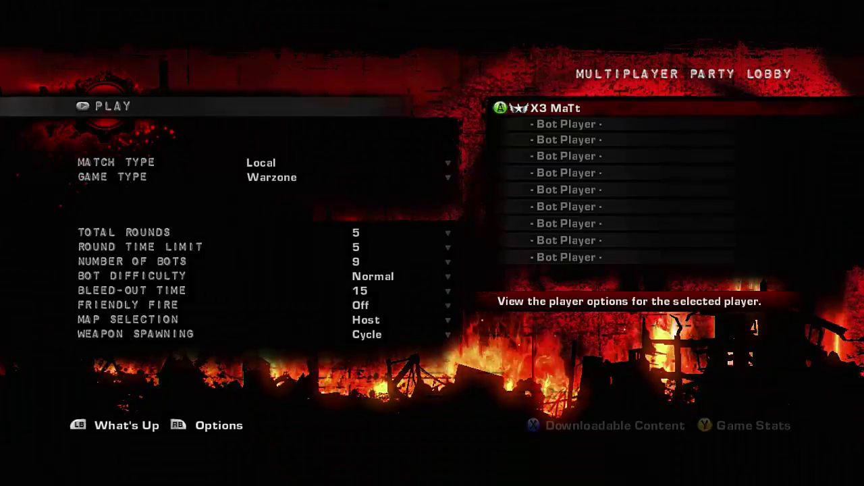
Leave the multiplayer party lobby for the main menu
key("Left")
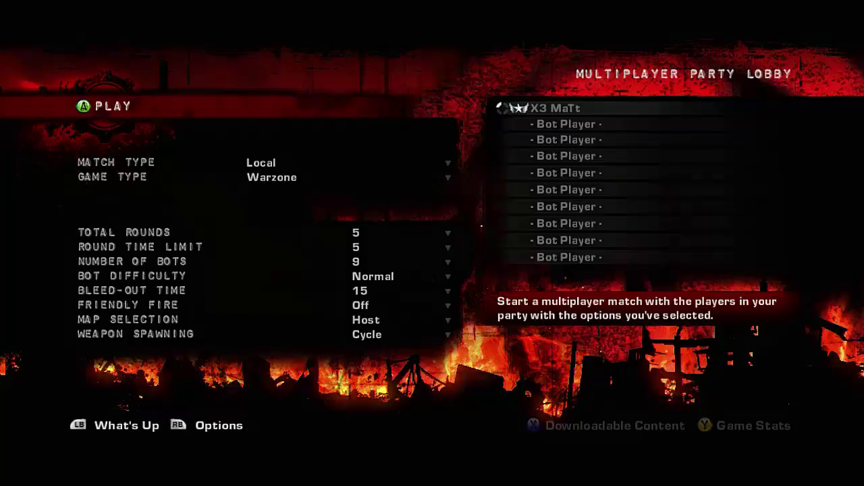
key("Escape")
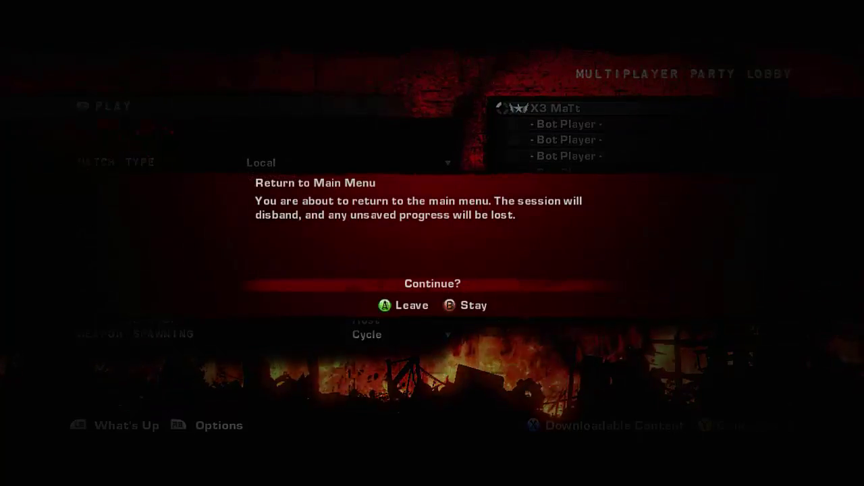